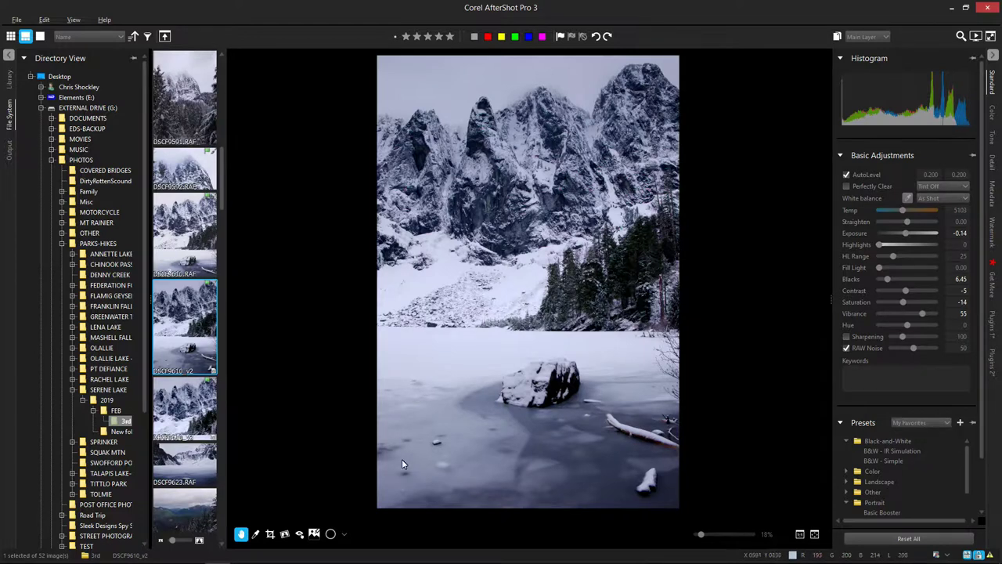
- Zoom to 35% and pan down onto the dark ice around the snowy rock
scroll(392, 486, up, 2)
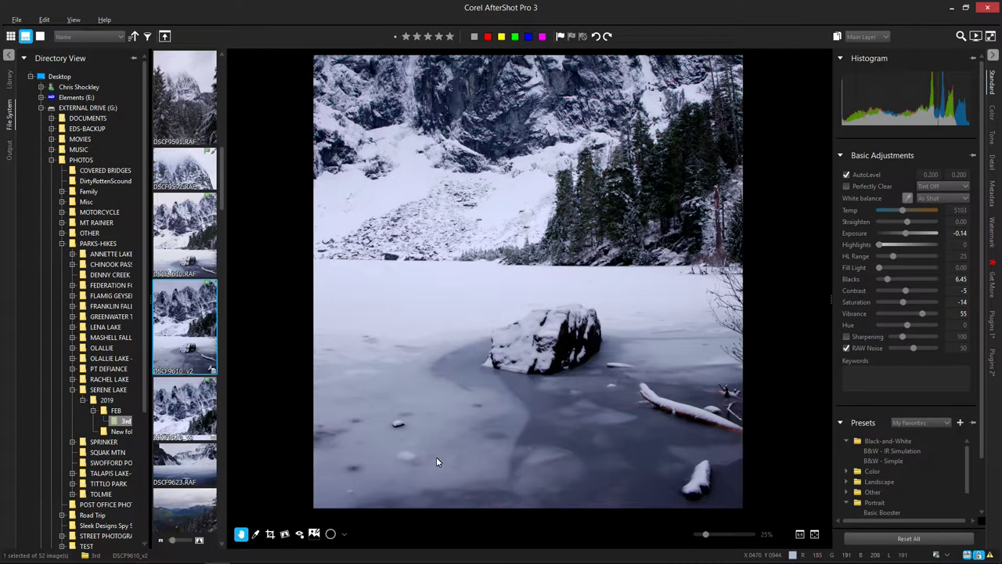
drag(365, 397, 457, 344)
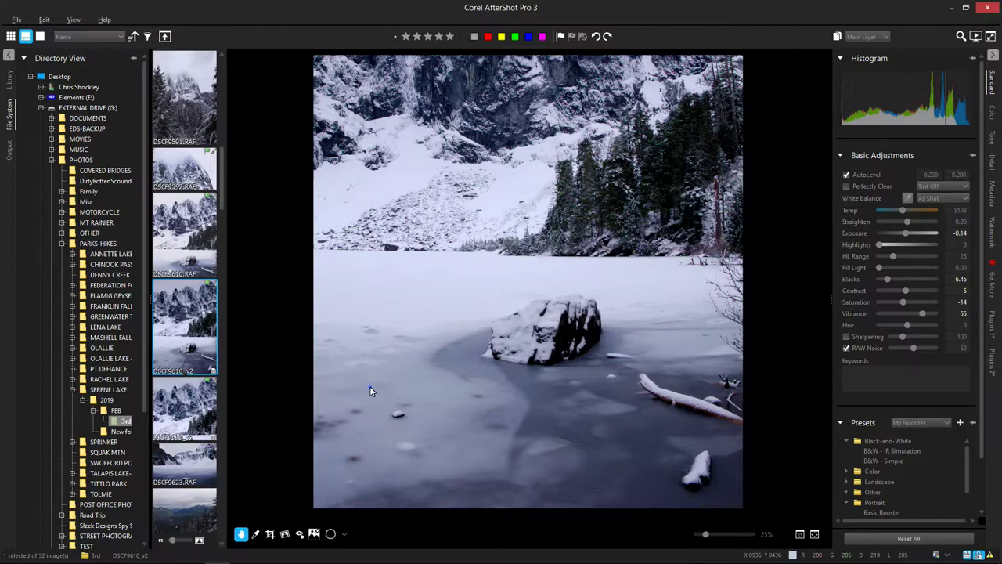
scroll(370, 386, up, 2)
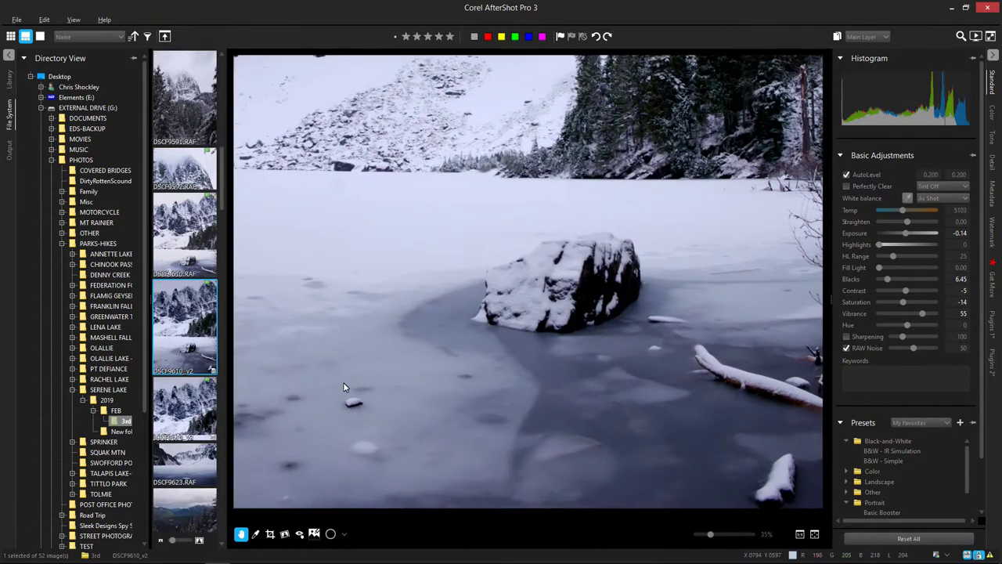
drag(343, 386, 345, 360)
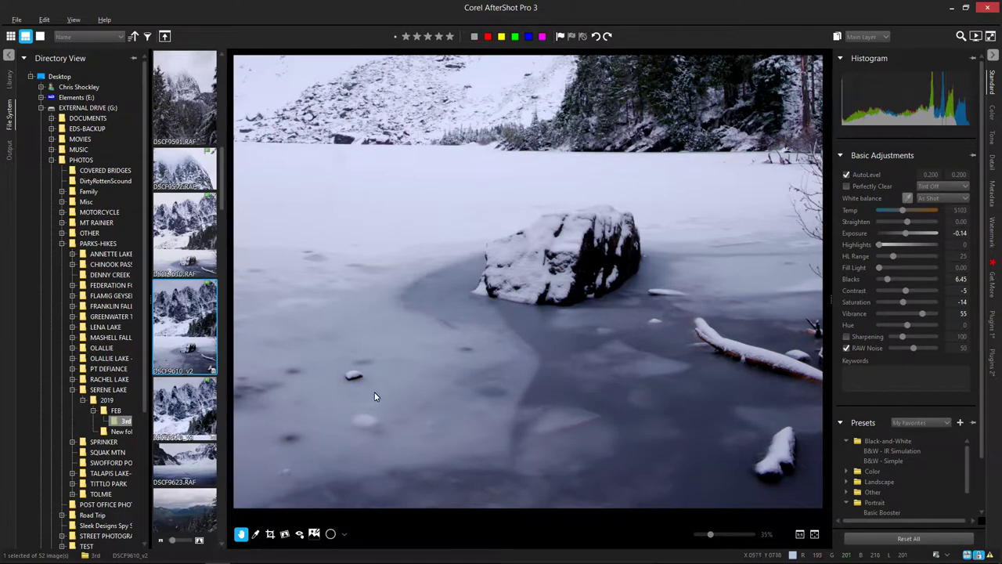
- Add a Heal/Clone/Blemish layer and set its opacity to 55.6, undoing the drop to 39.6
click(838, 37)
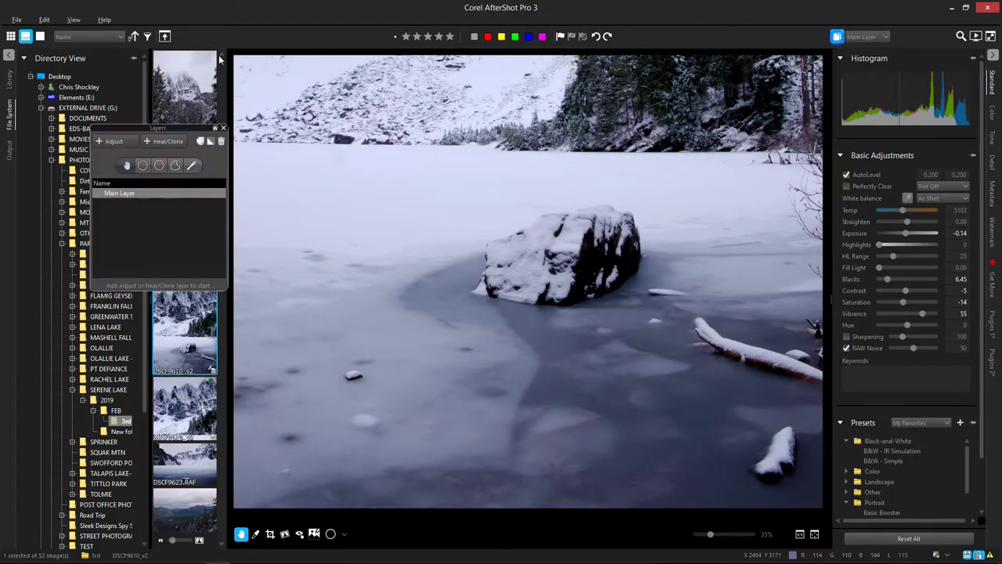
drag(129, 128, 113, 112)
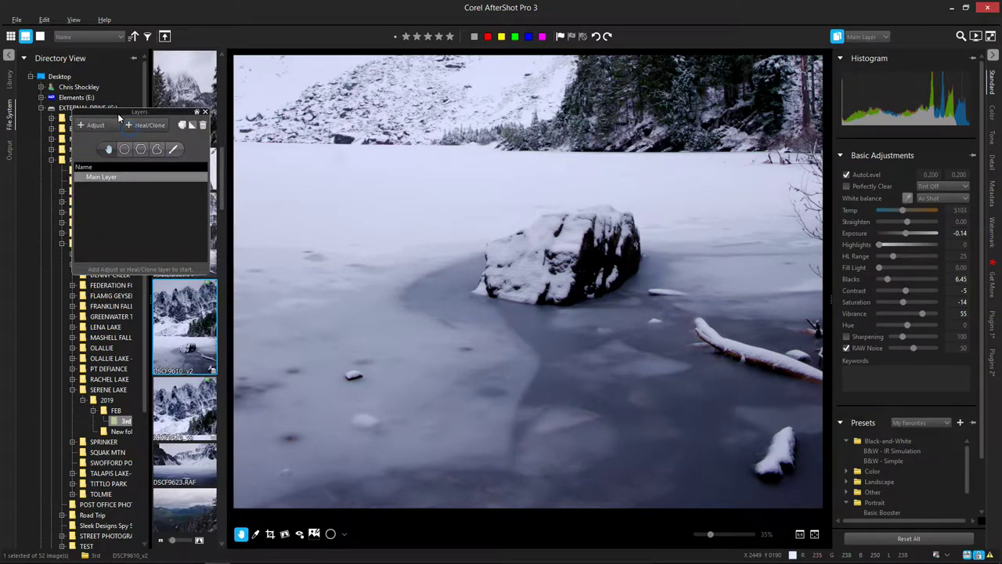
click(143, 127)
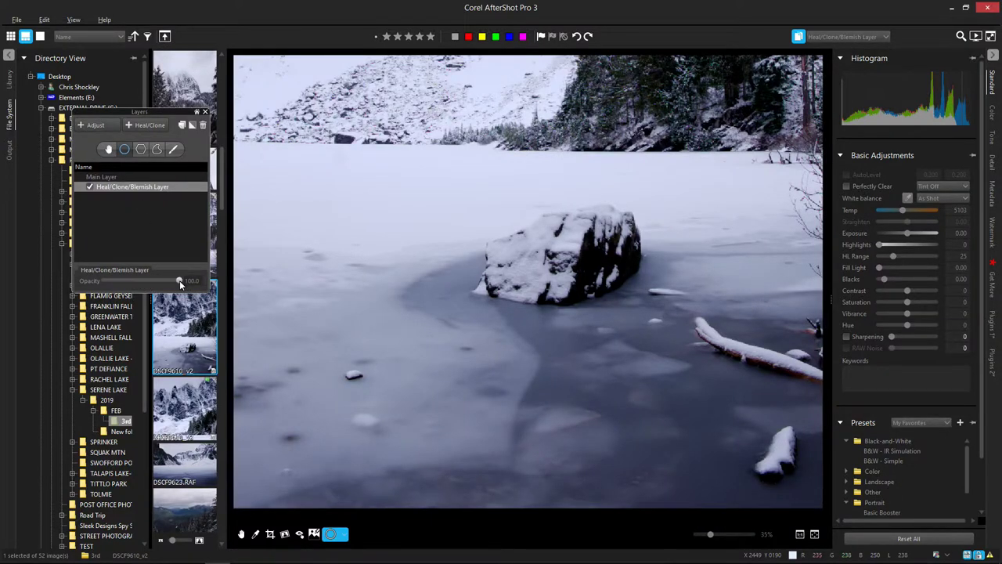
drag(179, 280, 173, 282)
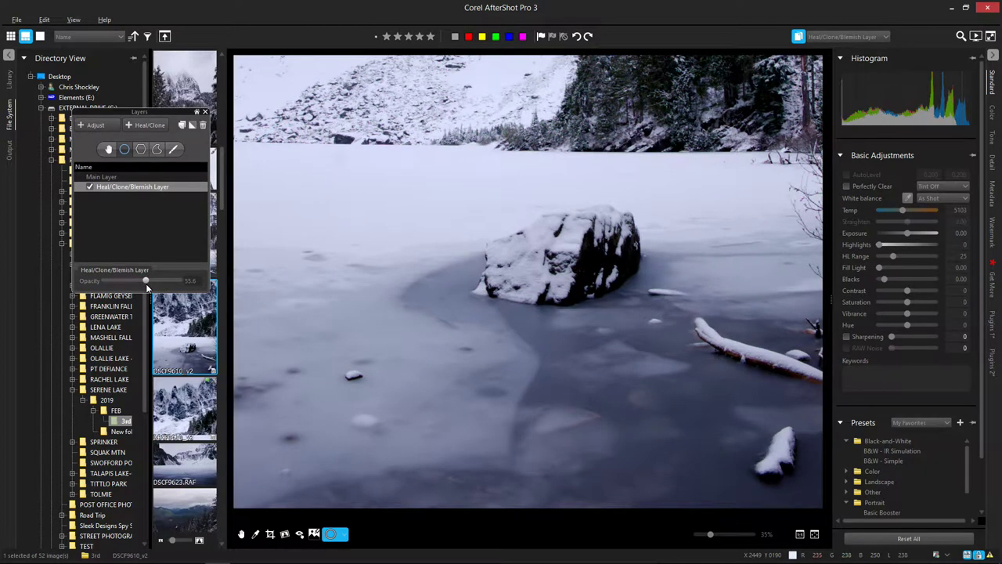
drag(144, 280, 131, 280)
key(ctrl+z)
key(Escape)
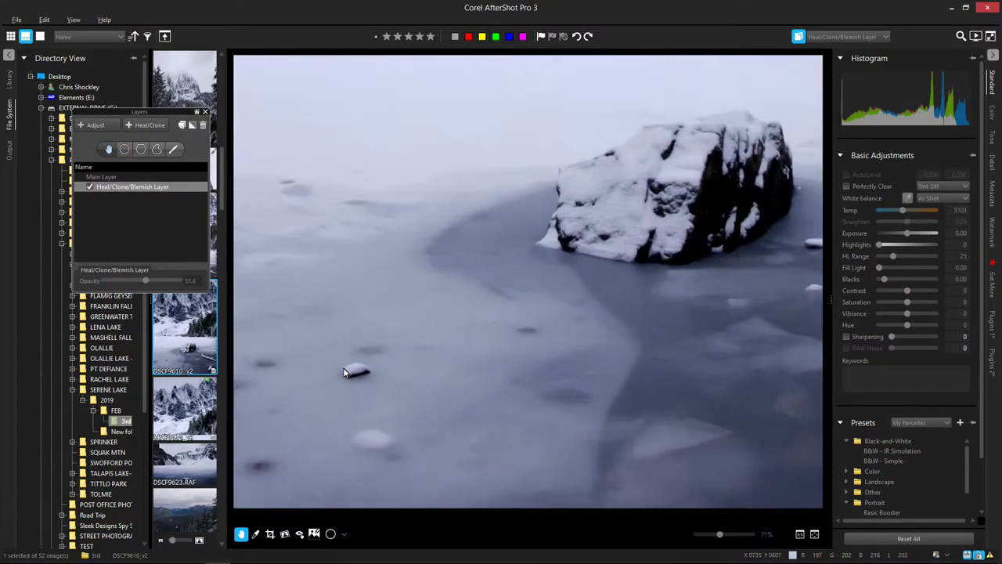
- Zoom to 141% and place a circle clone copying the snowy stone onto bare ice above it
scroll(342, 372, up, 5)
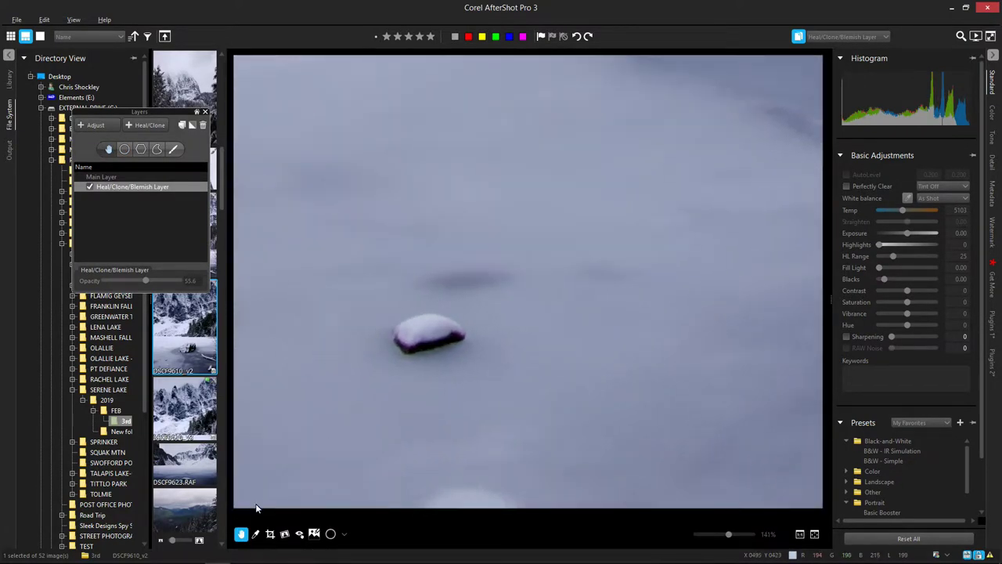
click(332, 533)
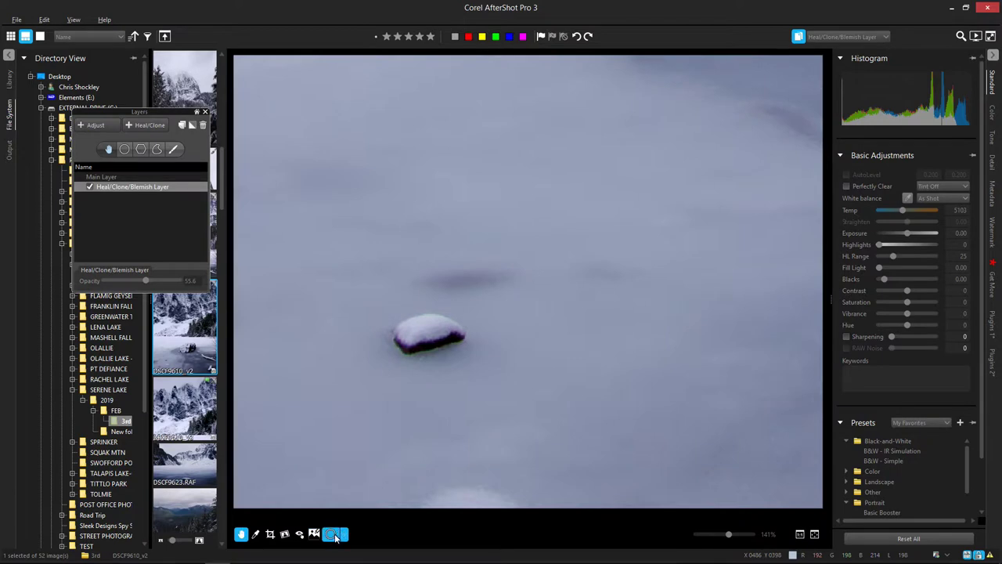
click(420, 334)
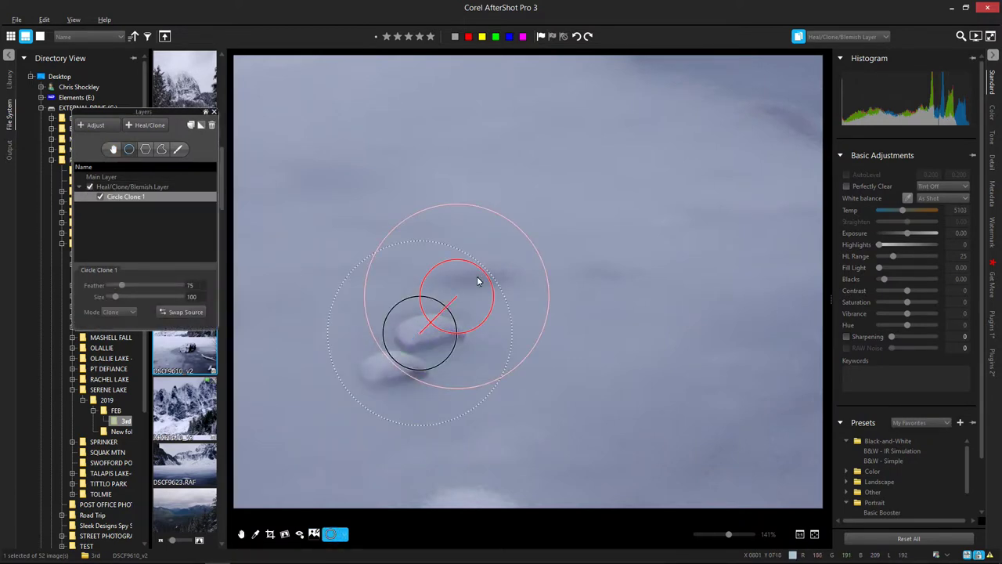
drag(462, 289, 618, 348)
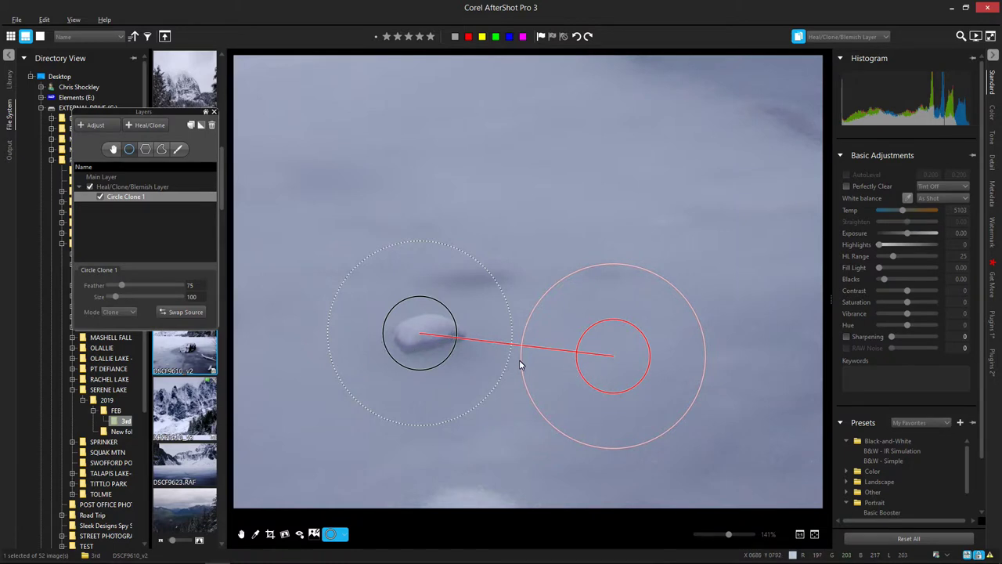
mouse_move(442, 337)
mouse_down()
mouse_move(401, 232)
mouse_move(425, 217)
mouse_move(528, 347)
mouse_move(573, 315)
mouse_move(493, 188)
mouse_move(503, 247)
mouse_up()
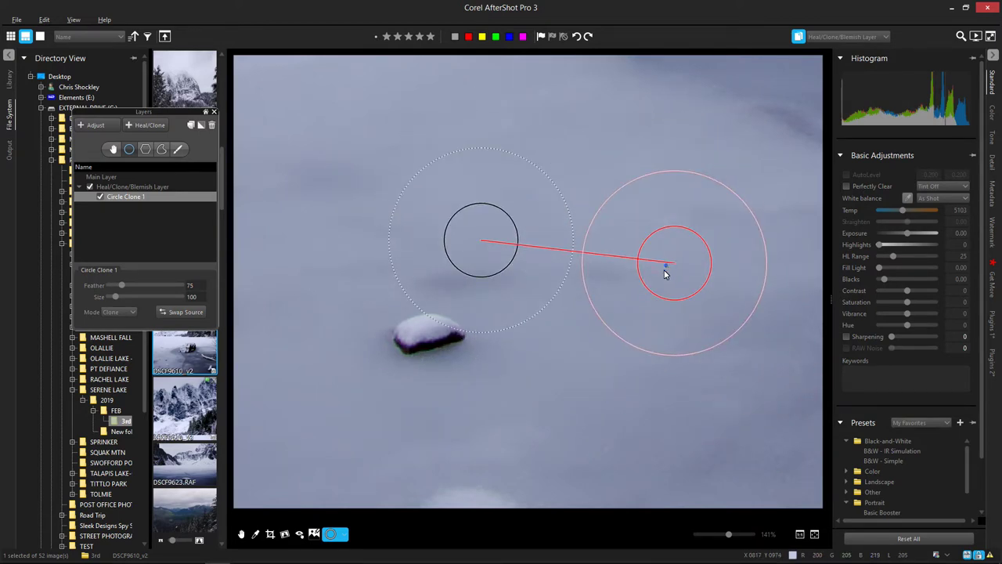
mouse_move(665, 273)
mouse_down()
mouse_move(579, 349)
mouse_move(408, 344)
mouse_move(413, 355)
mouse_up()
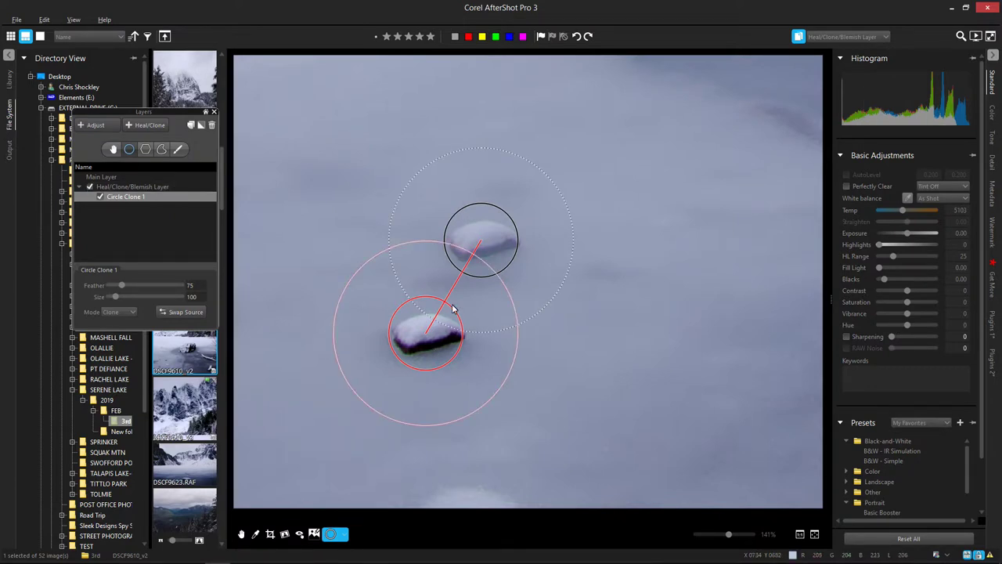
- Set the Heal/Clone/Blemish layer's opacity to about 51
click(153, 187)
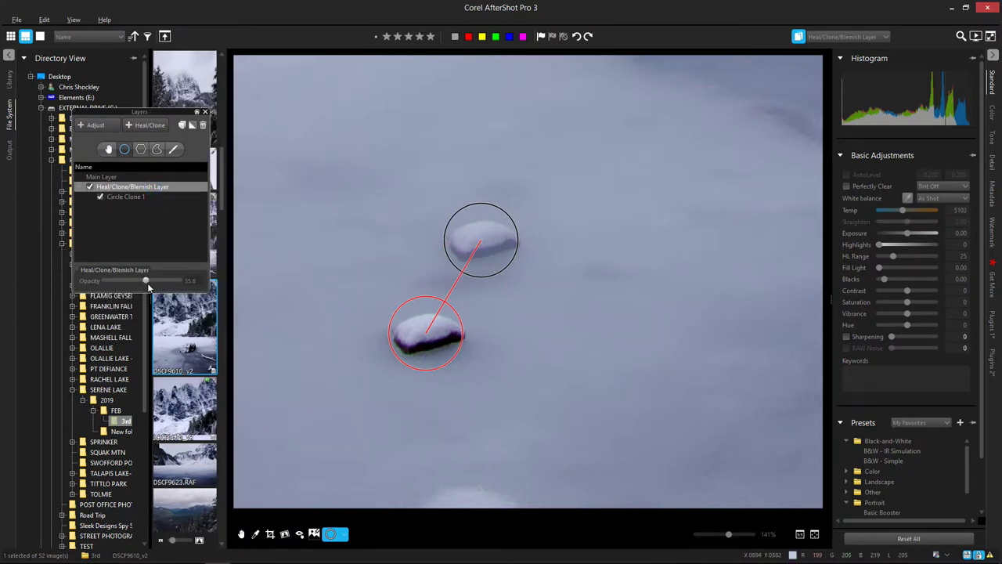
click(168, 281)
drag(149, 281, 188, 295)
mouse_move(420, 347)
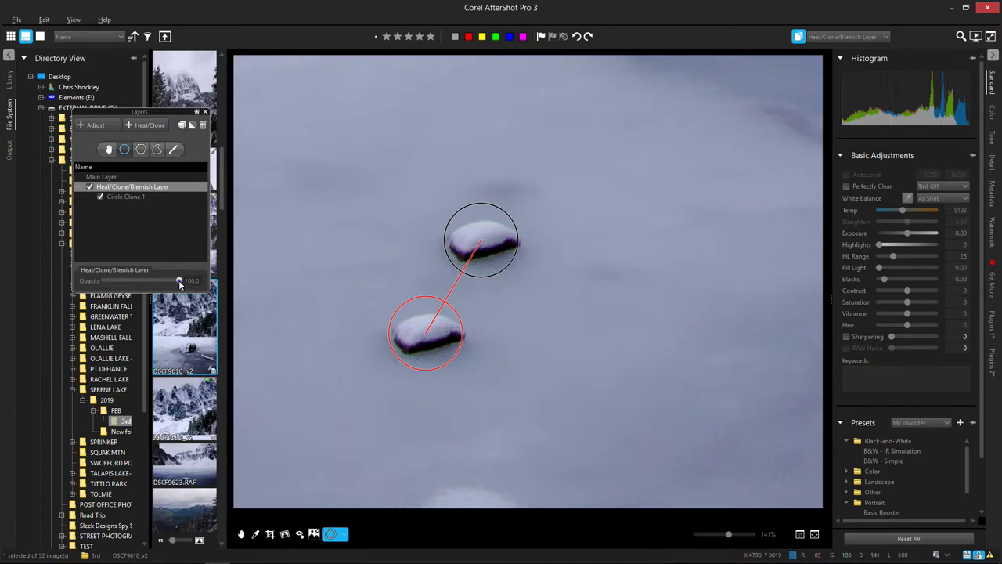
drag(179, 283, 143, 287)
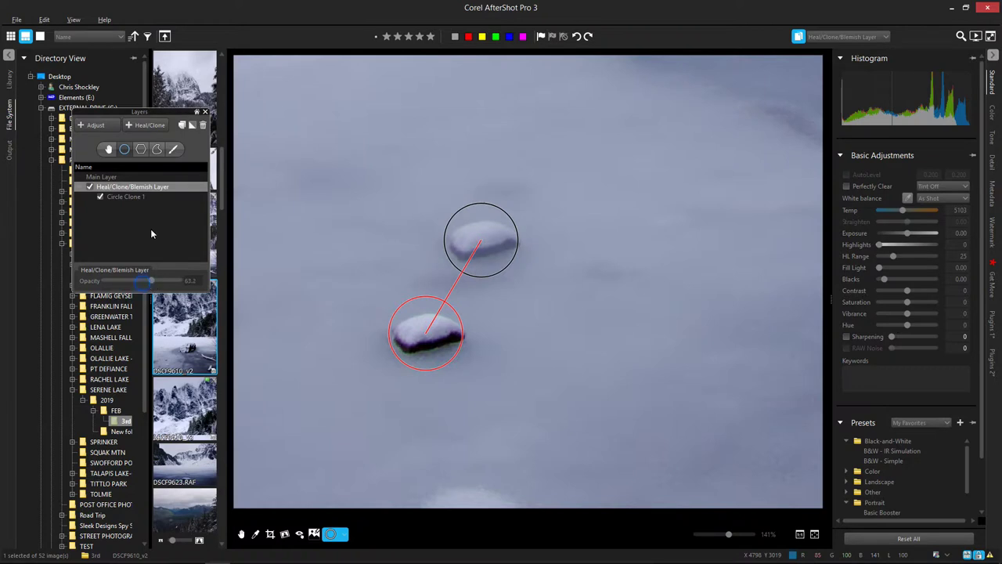
- Reposition Circle Clone 1 over the stone and swap its source and target so clean snow covers it
click(135, 200)
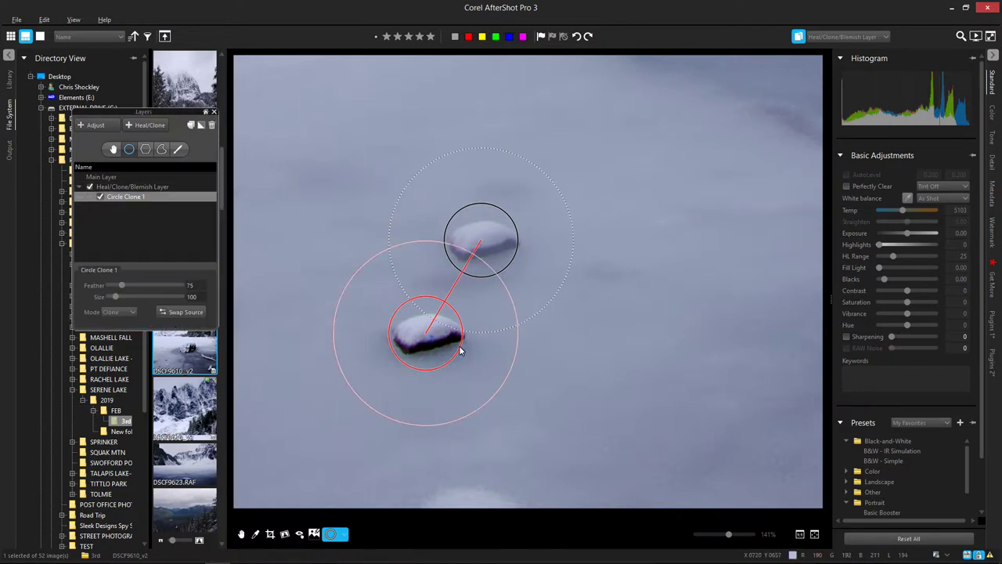
drag(459, 347, 584, 298)
mouse_move(470, 258)
mouse_down()
mouse_move(439, 281)
mouse_move(422, 342)
mouse_up()
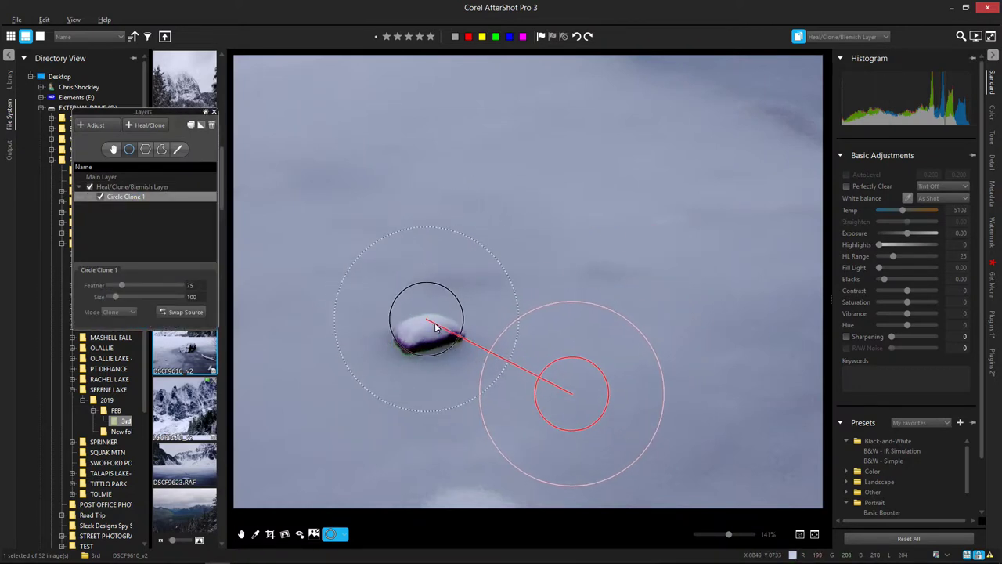
mouse_move(582, 404)
mouse_down()
mouse_move(441, 340)
mouse_move(371, 282)
mouse_up()
drag(464, 342, 535, 395)
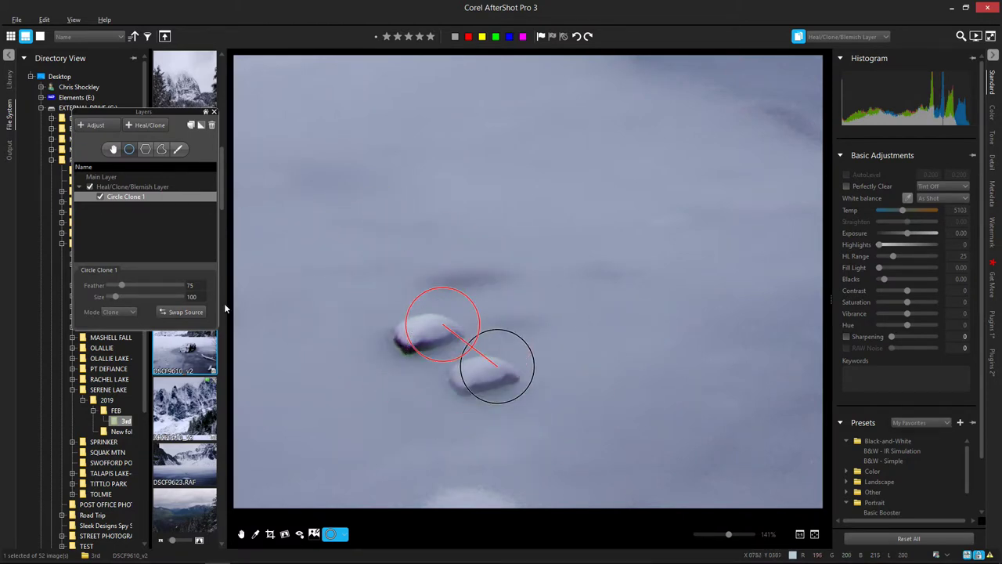
click(185, 313)
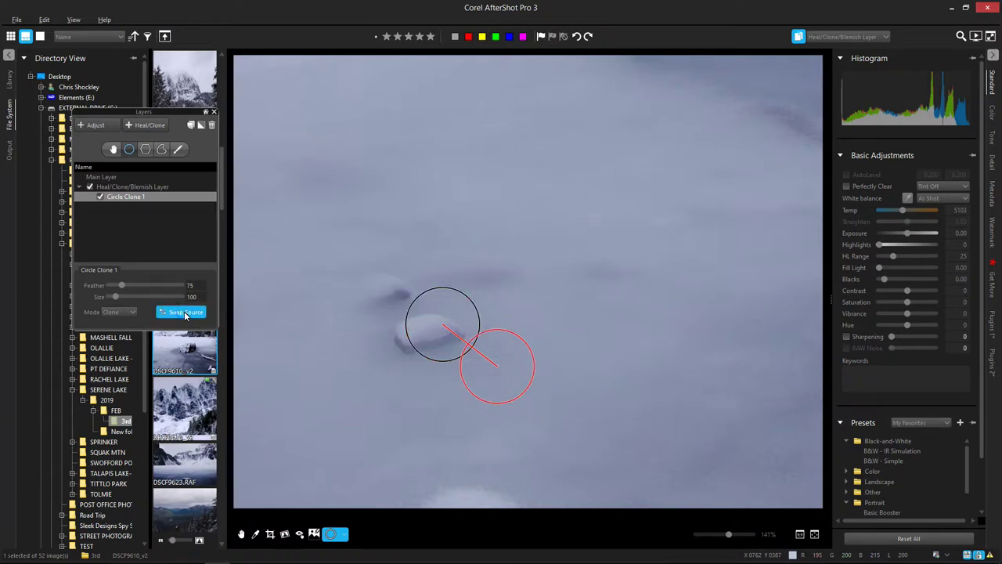
- Move Circle Clone 1's source onto clean ice to the right and shrink its circles to Size 90
drag(535, 394, 604, 385)
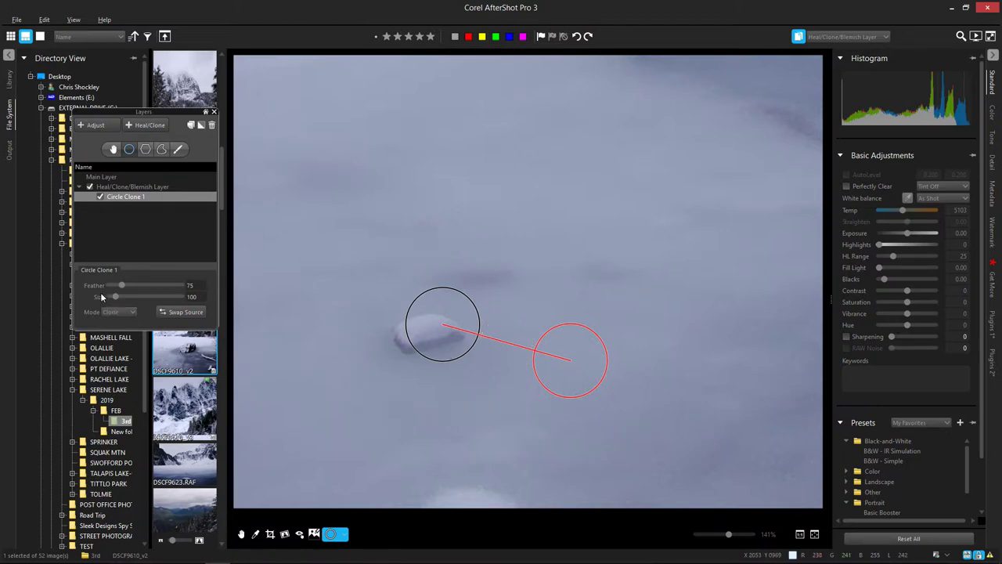
drag(122, 287, 130, 291)
drag(124, 300, 133, 297)
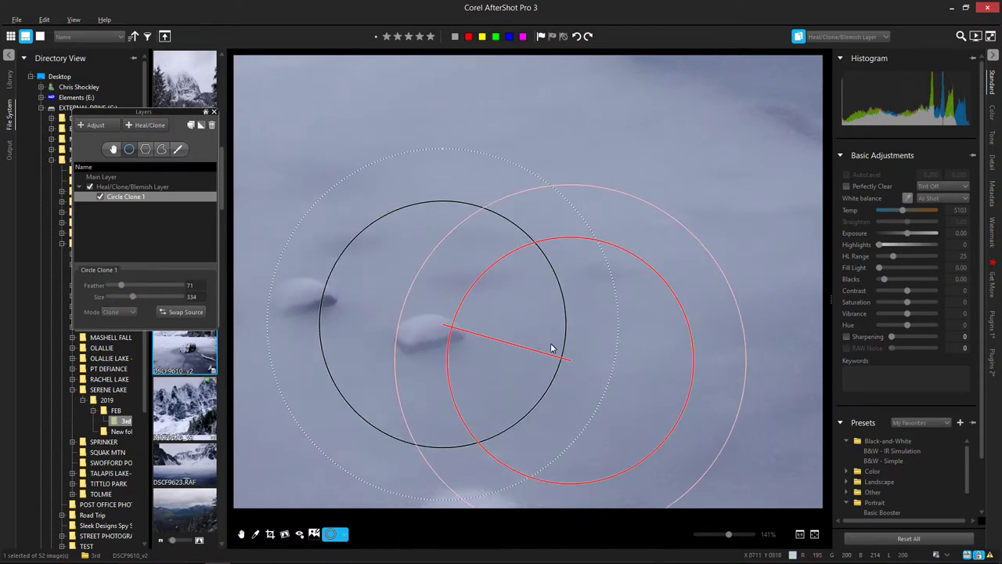
scroll(552, 349, down, 10)
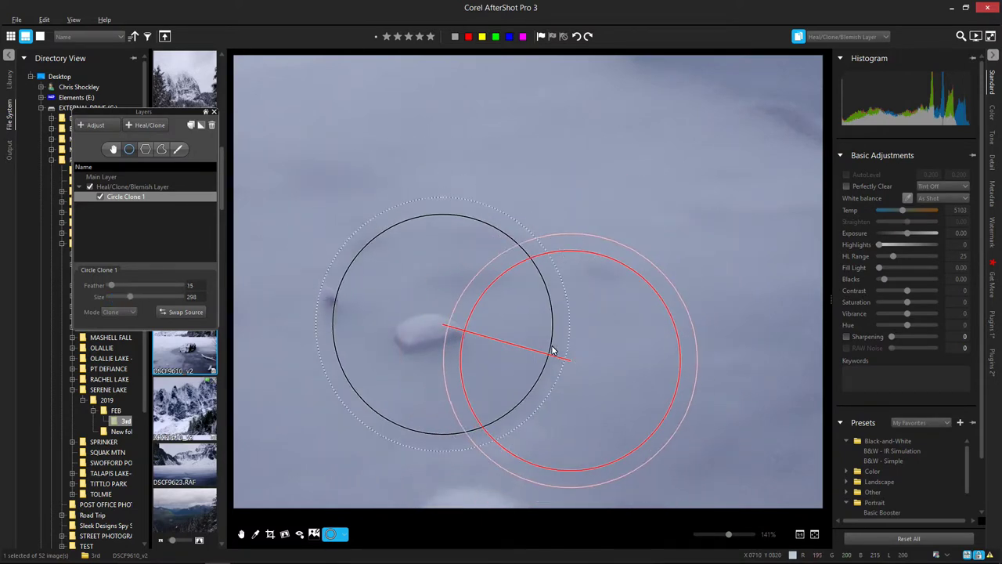
scroll(552, 349, up, 8)
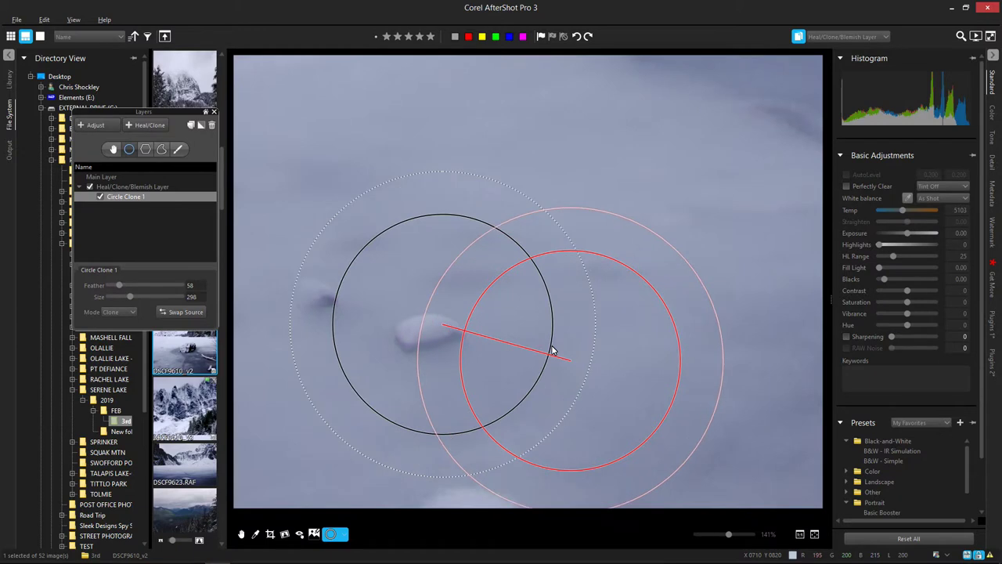
scroll(552, 350, up, 6)
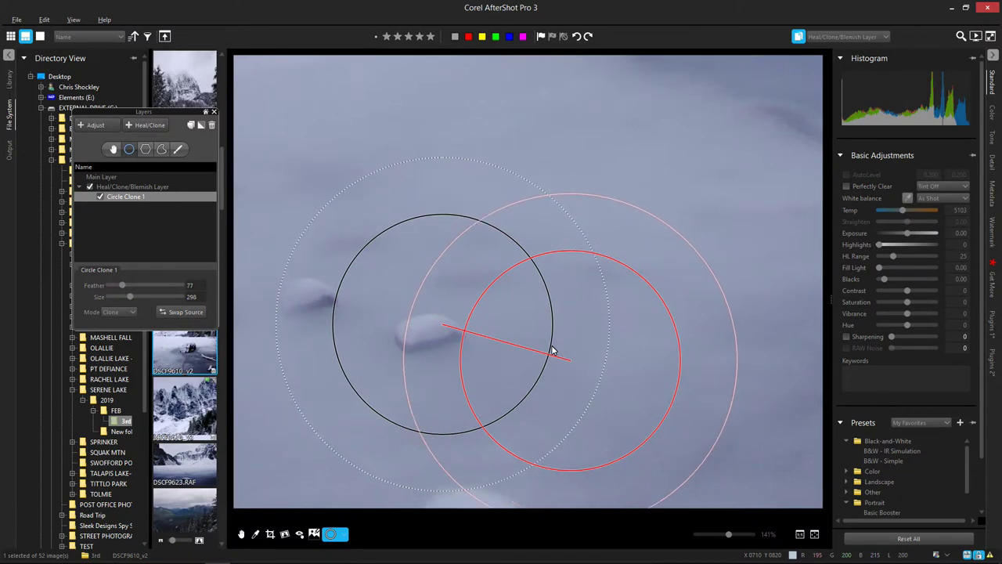
scroll(569, 379, up, 2)
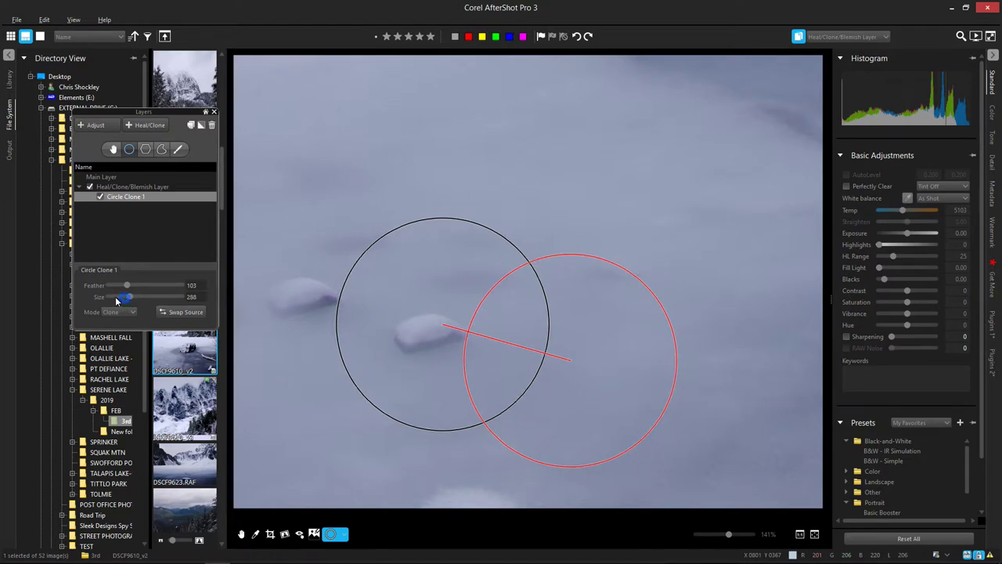
drag(129, 297, 114, 298)
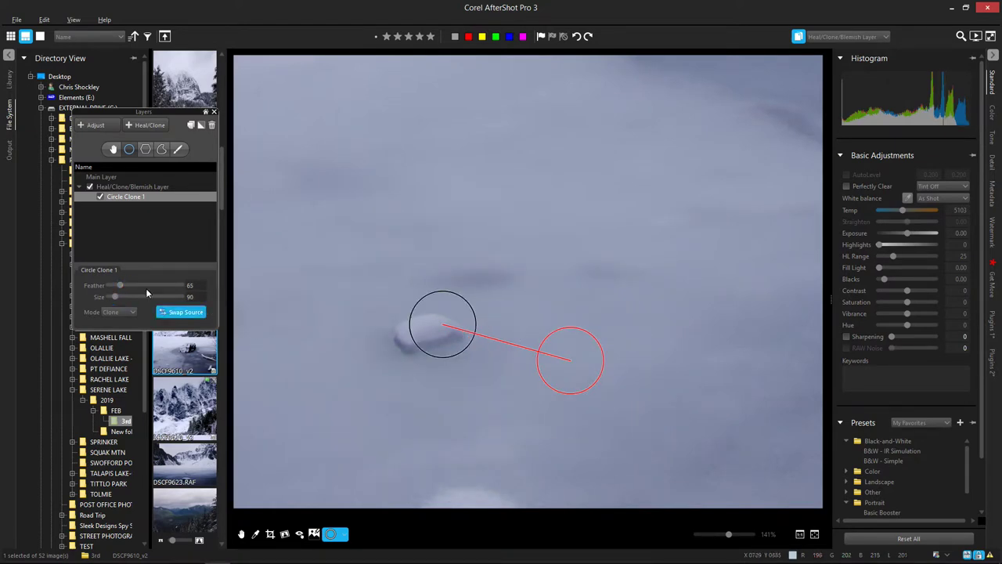
click(116, 186)
- Raise the retouch layer's opacity and shift Circle Clone 1 and its sampled area slightly right
click(114, 188)
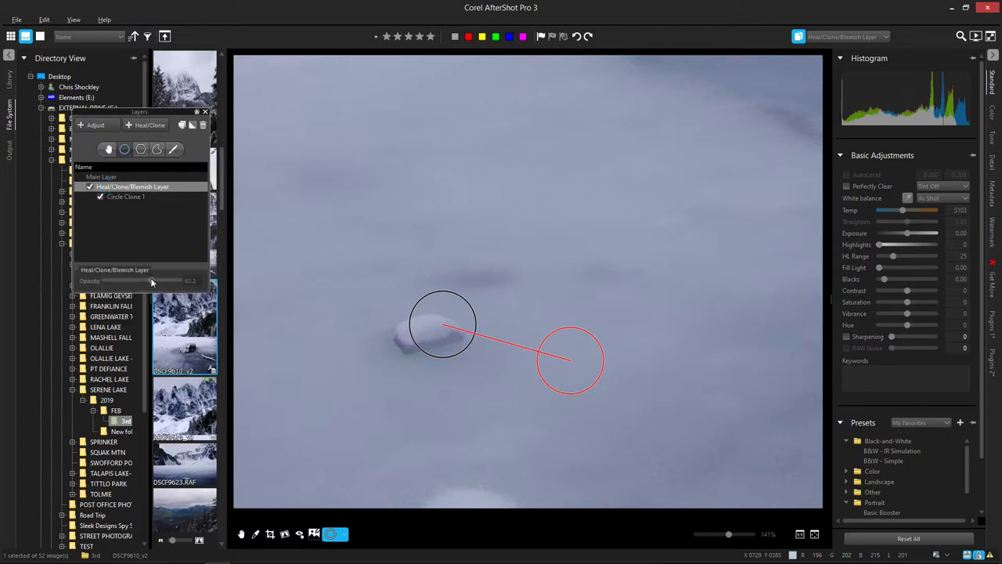
drag(159, 285, 179, 285)
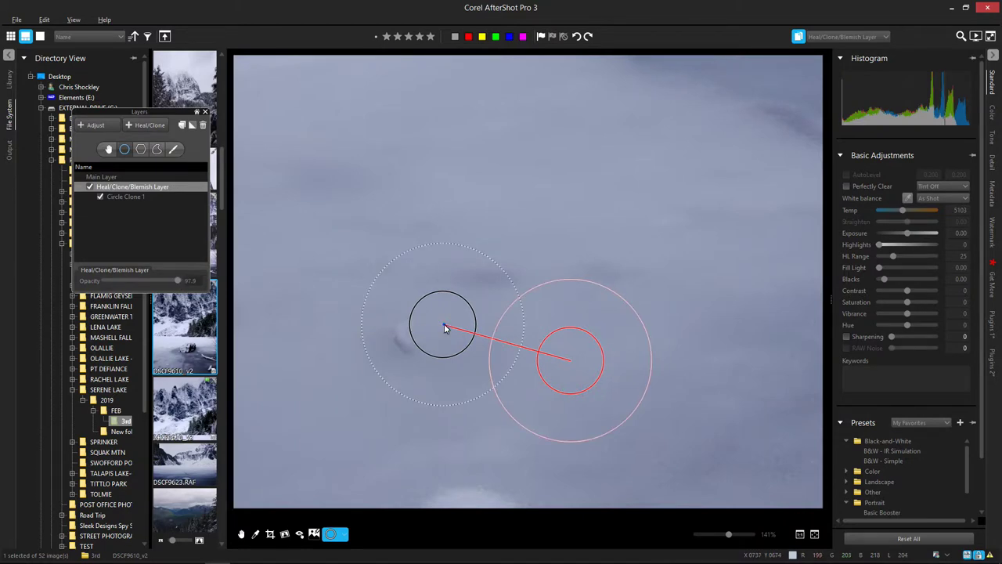
drag(444, 327, 413, 339)
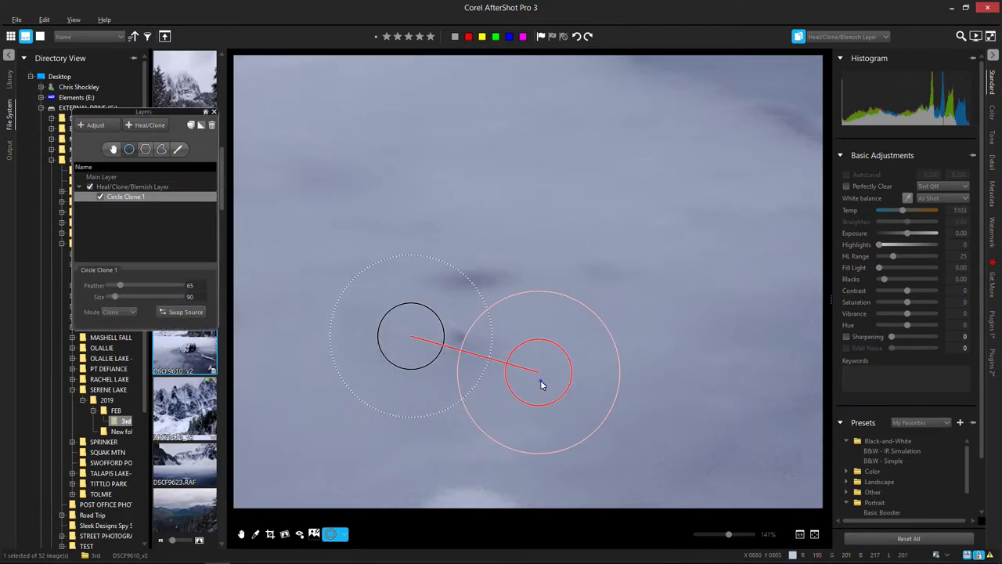
mouse_move(542, 384)
mouse_down()
mouse_move(570, 401)
mouse_move(568, 369)
mouse_move(589, 371)
mouse_up()
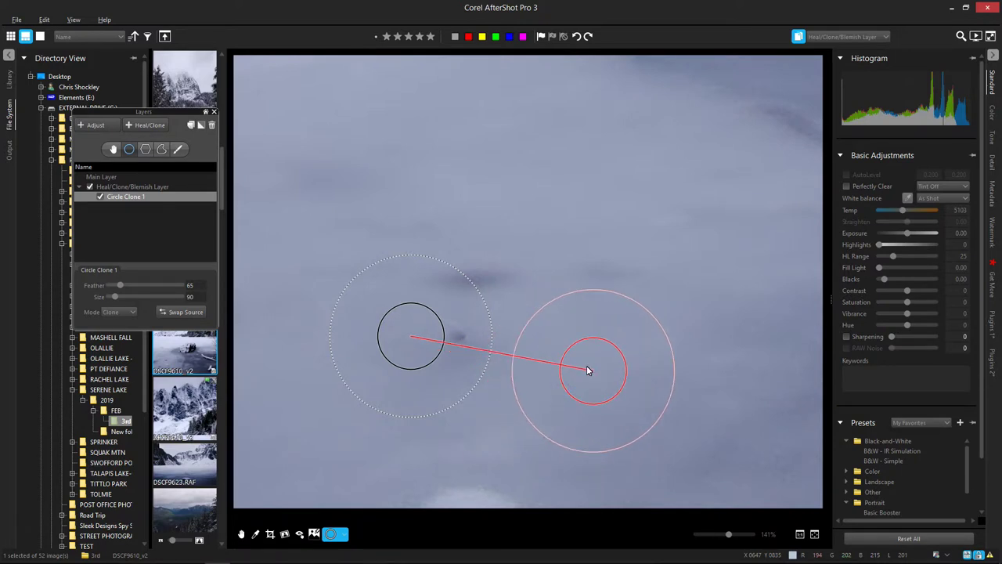
drag(432, 345, 449, 349)
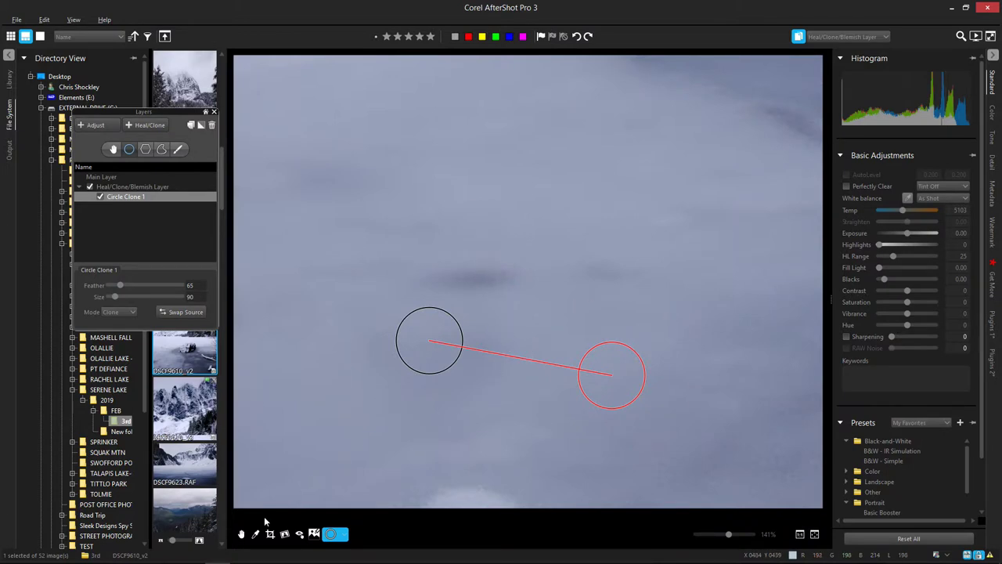
- Add Circle Clone 2 over the dark reddish spot with swapped source, then Circle Clone 3 on another spot
click(241, 533)
scroll(443, 365, down, 3)
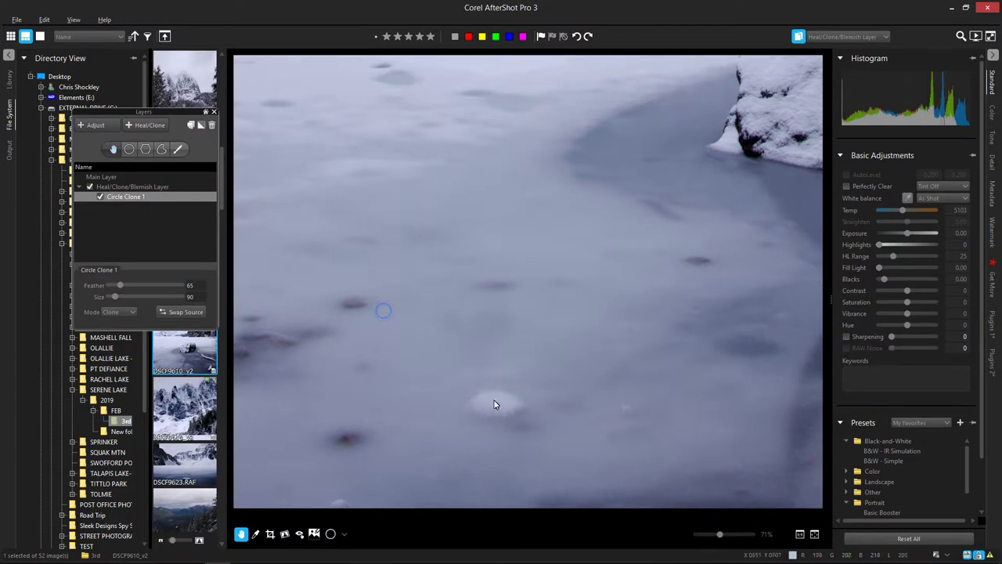
scroll(344, 461, up, 1)
scroll(342, 461, up, 2)
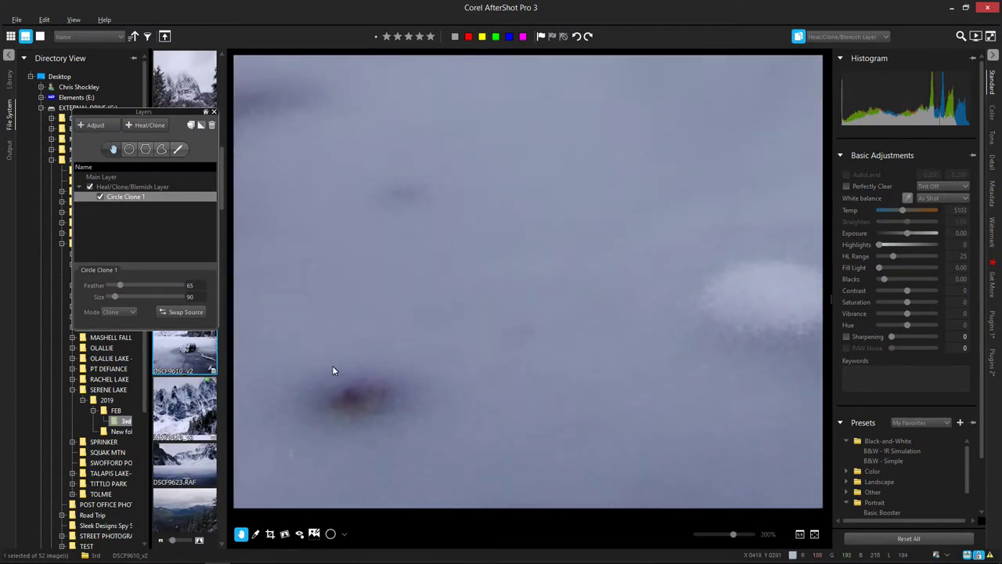
click(129, 148)
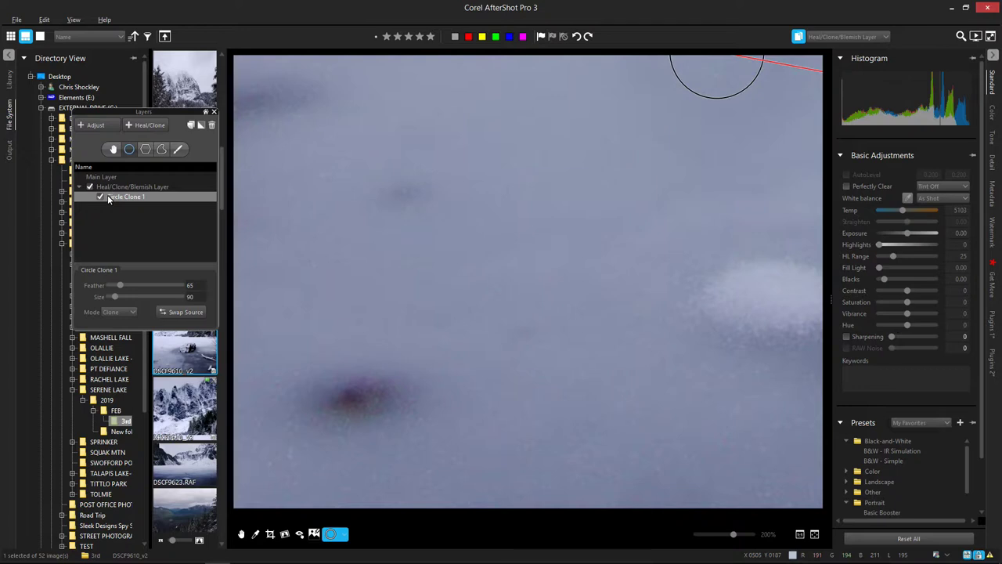
click(157, 127)
click(462, 462)
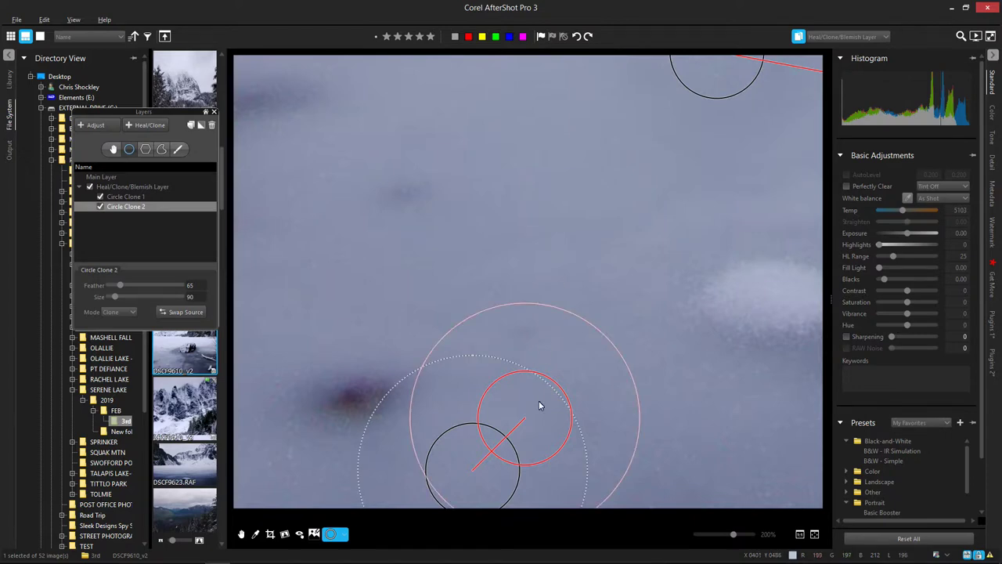
mouse_move(523, 428)
mouse_down()
mouse_move(433, 403)
mouse_move(380, 400)
mouse_up()
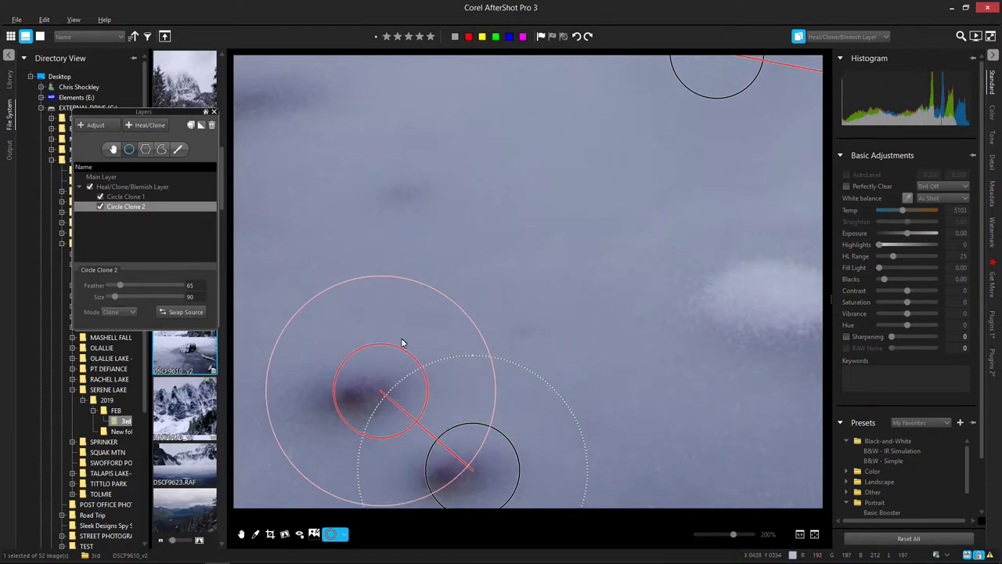
click(183, 312)
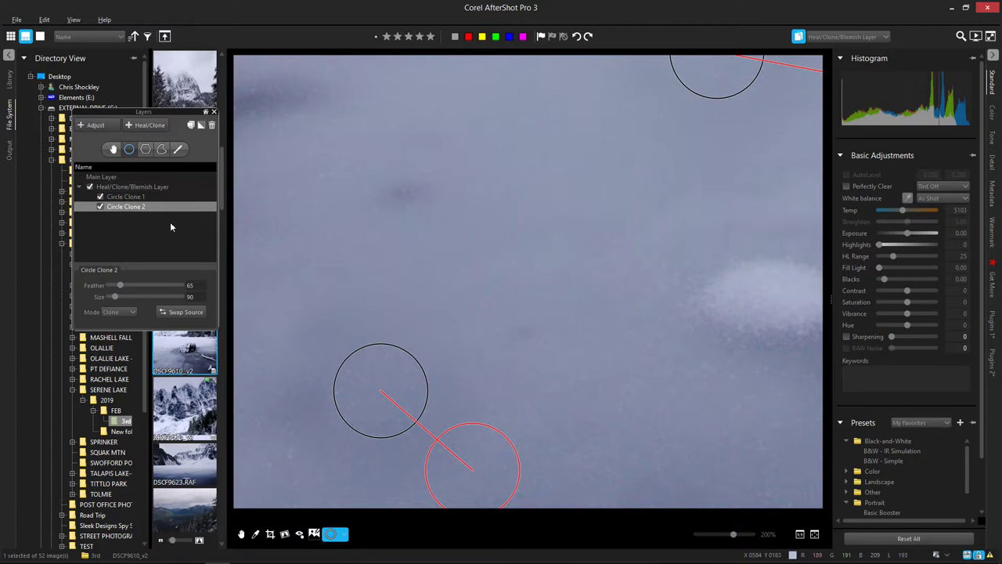
click(468, 223)
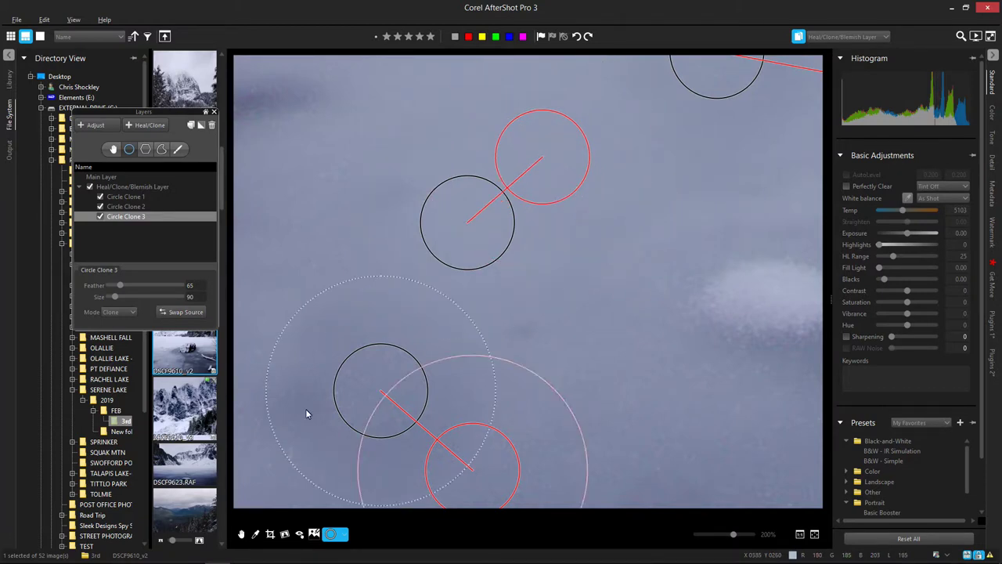
click(238, 535)
- Zoom out to 71% and add Circle Clone 4 on a dark spot, sampling cleaner ice nearby
scroll(484, 318, down, 5)
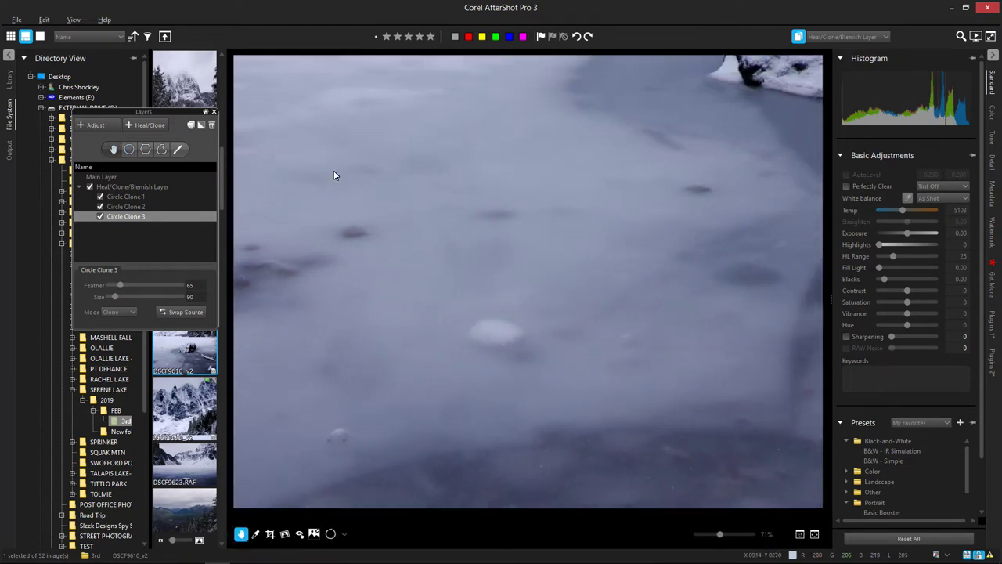
click(421, 190)
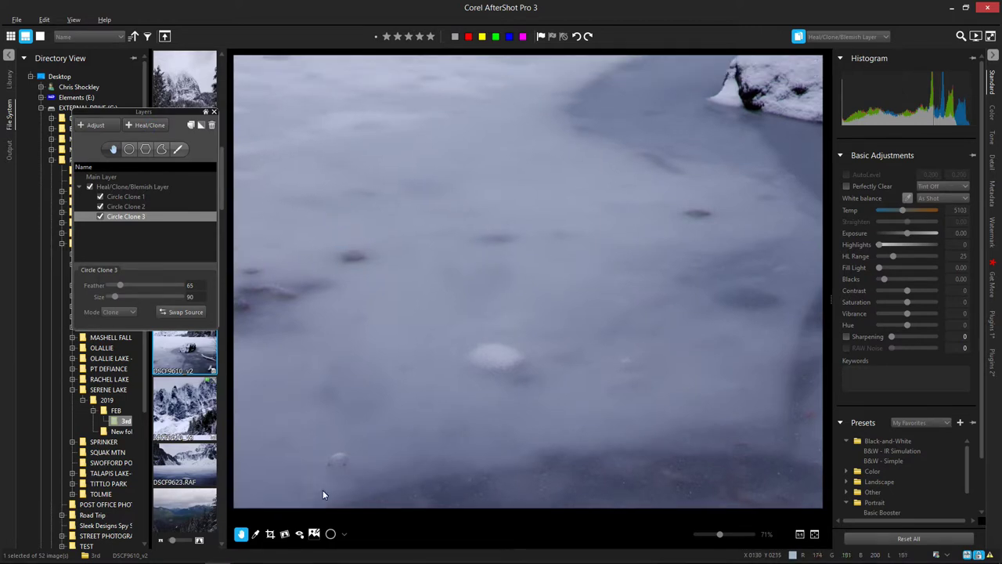
click(332, 533)
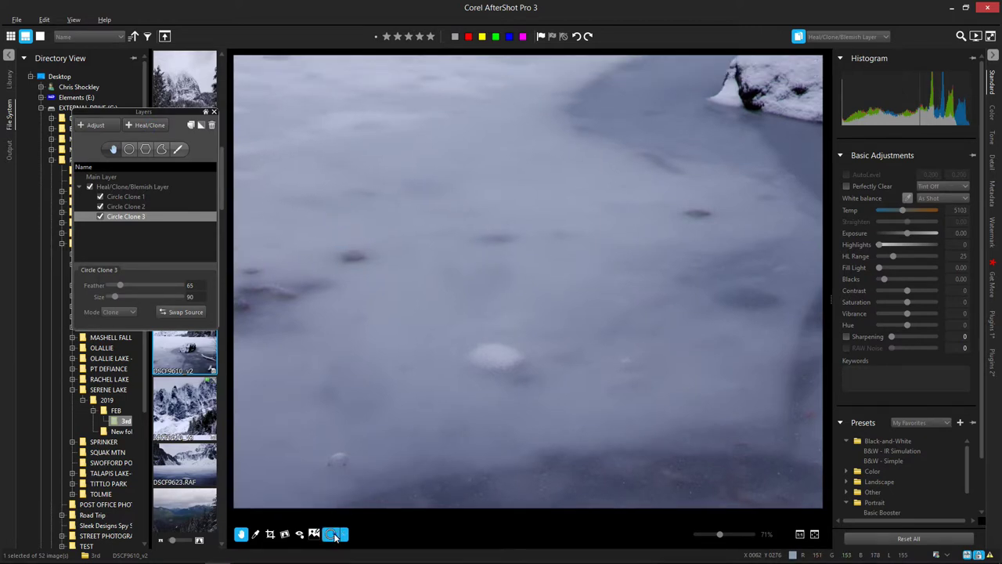
click(348, 237)
mouse_move(365, 224)
mouse_down()
mouse_move(393, 230)
mouse_move(359, 219)
mouse_up()
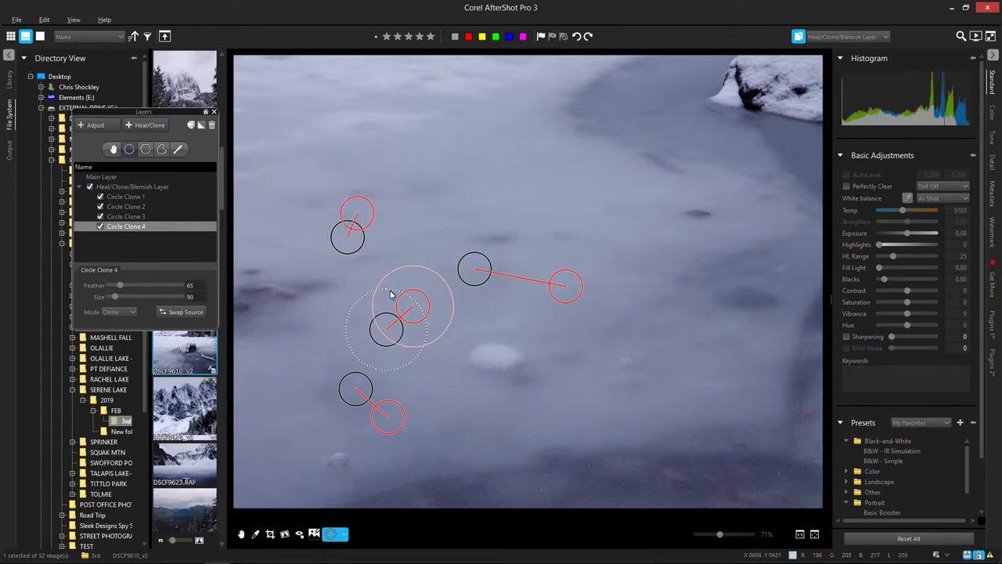
mouse_move(359, 218)
mouse_down()
mouse_move(411, 240)
mouse_move(358, 258)
mouse_up()
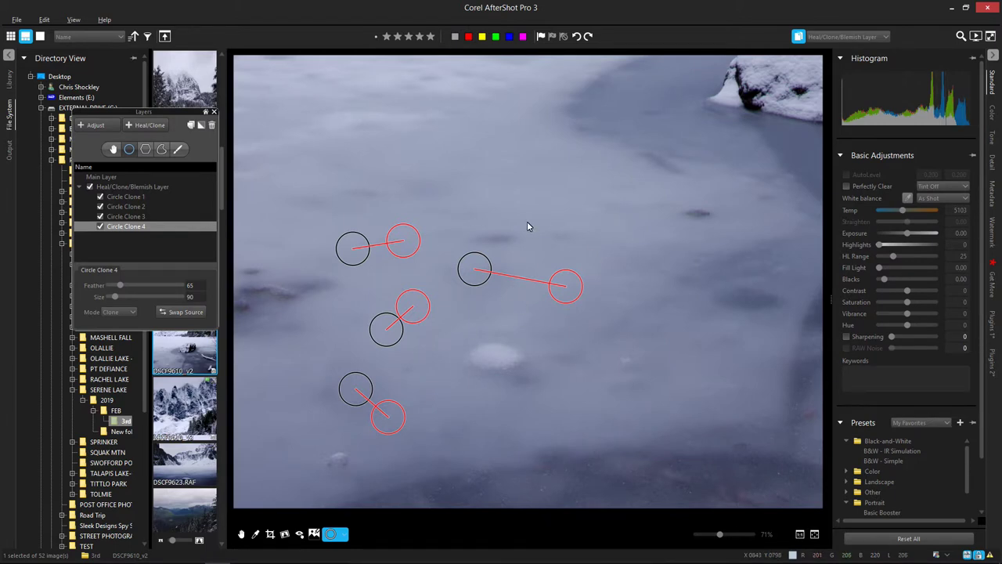
click(124, 312)
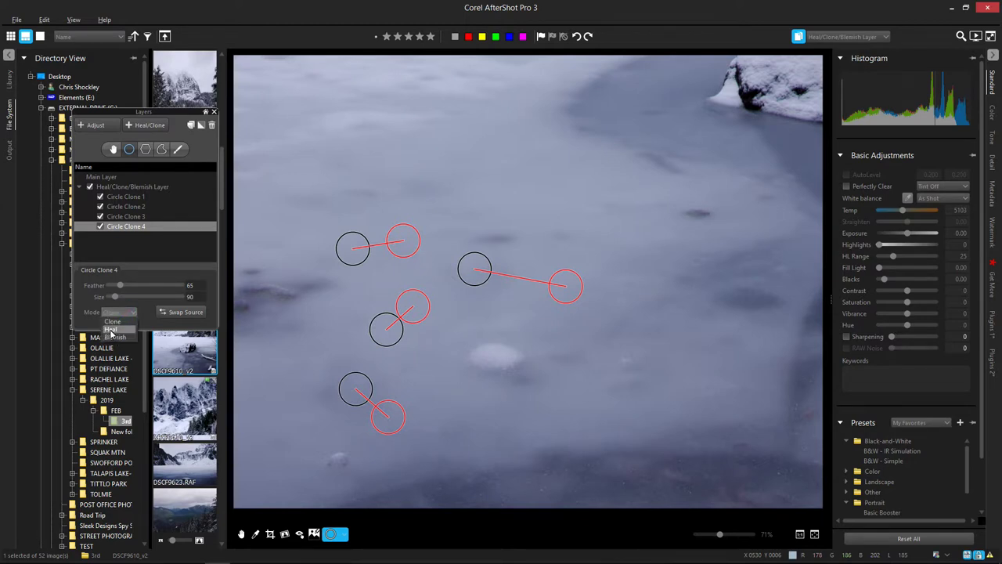
- Set Circle Clone 4 to Heal, then heal spots at the right, middle and bottom-left of the ice
click(110, 329)
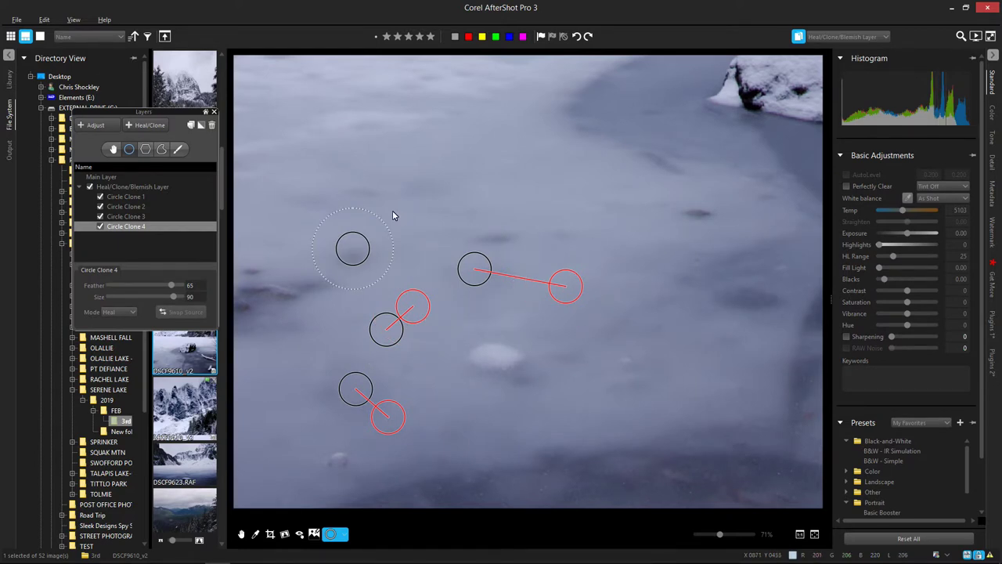
click(698, 214)
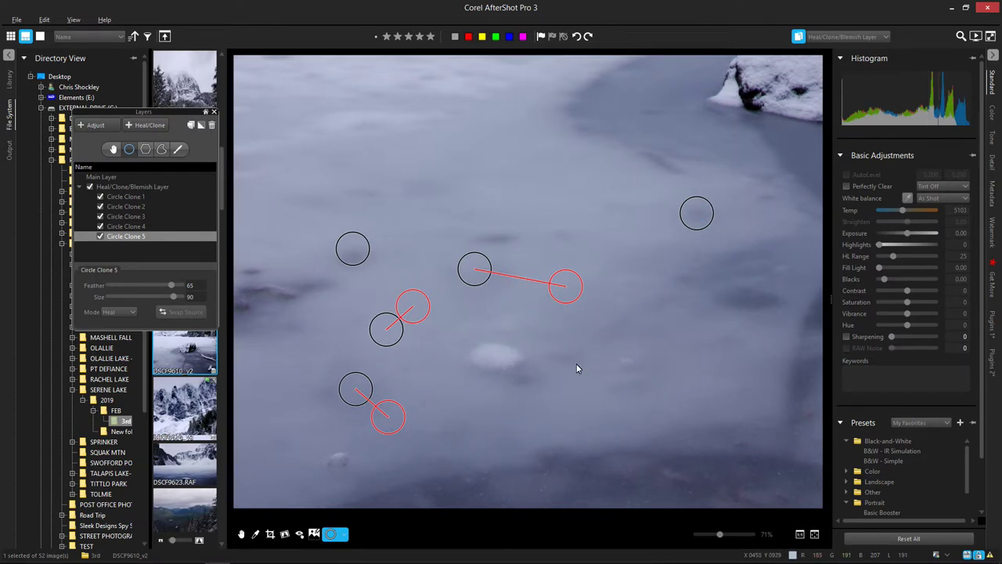
click(492, 358)
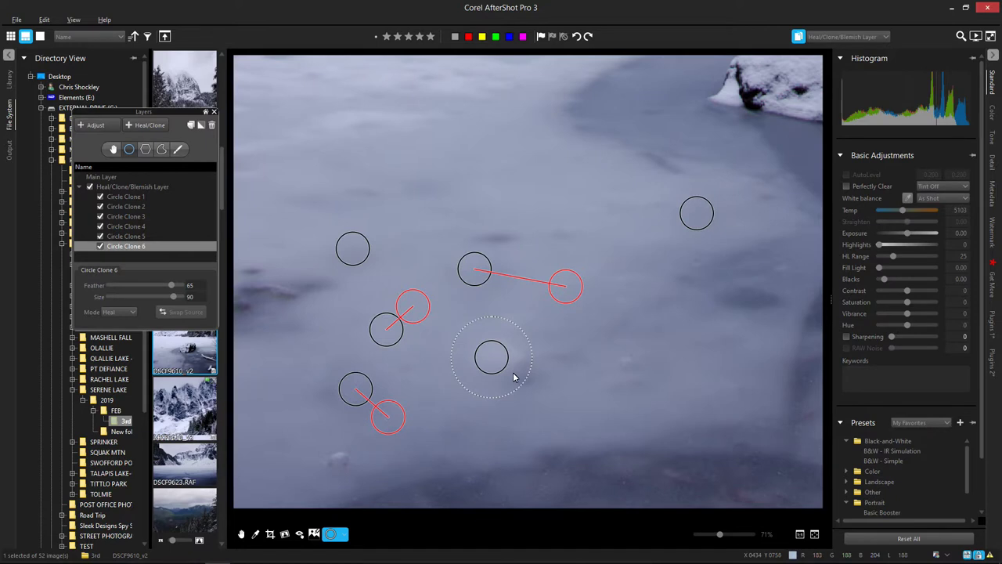
click(337, 459)
click(240, 534)
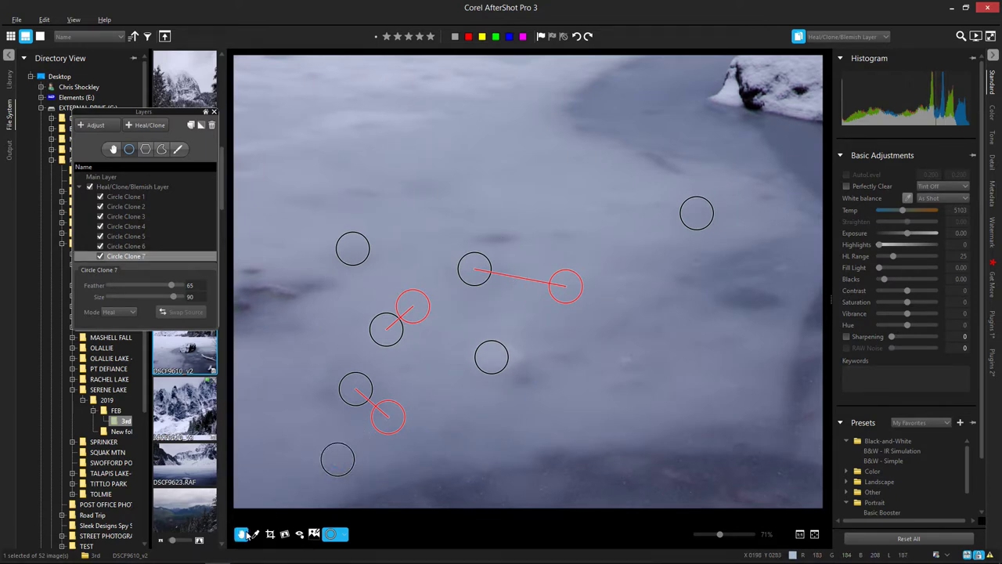
scroll(564, 380, down, 5)
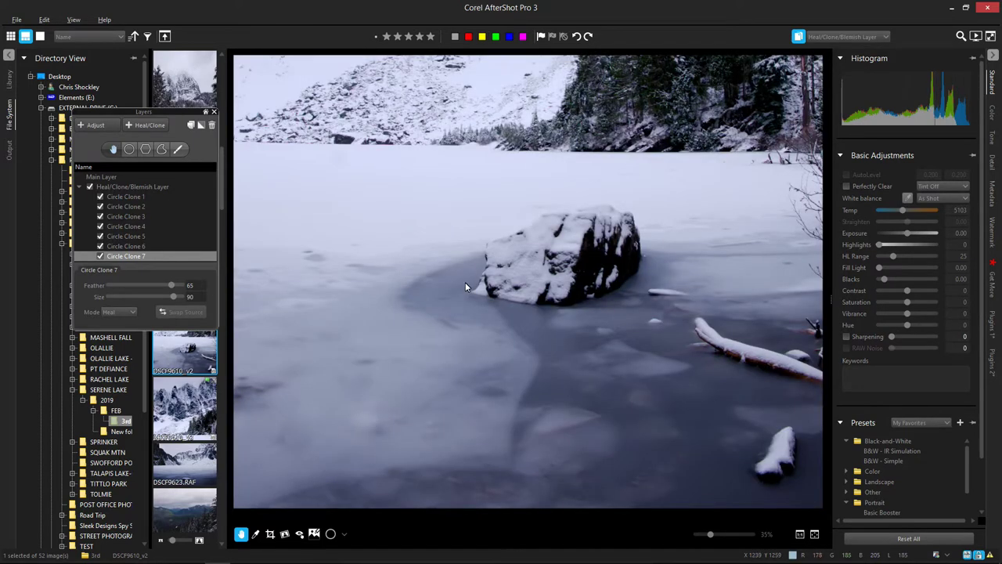
- Fit the photo, toggle the retouch layer and clone circles to compare, then zoom to 35%
click(814, 534)
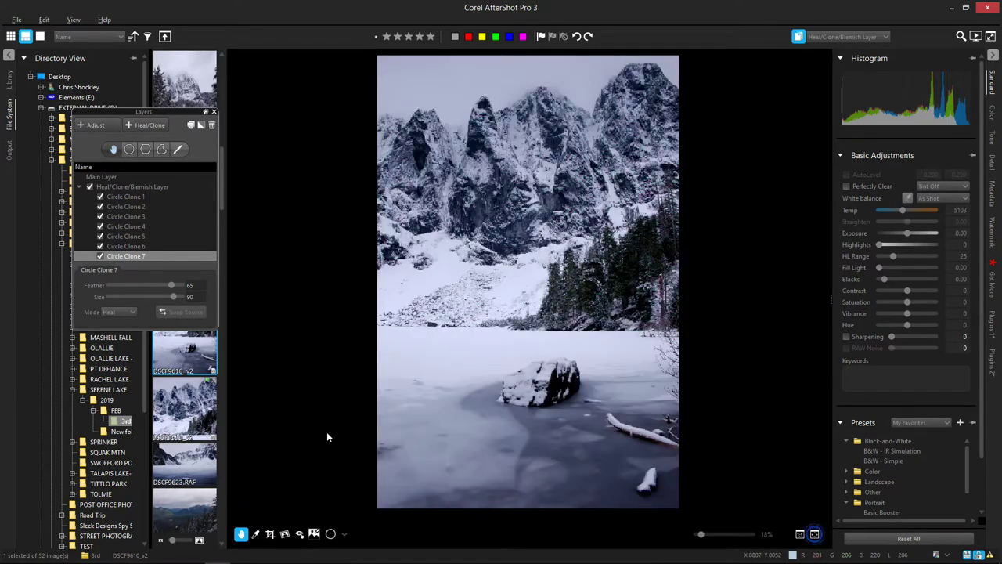
click(90, 188)
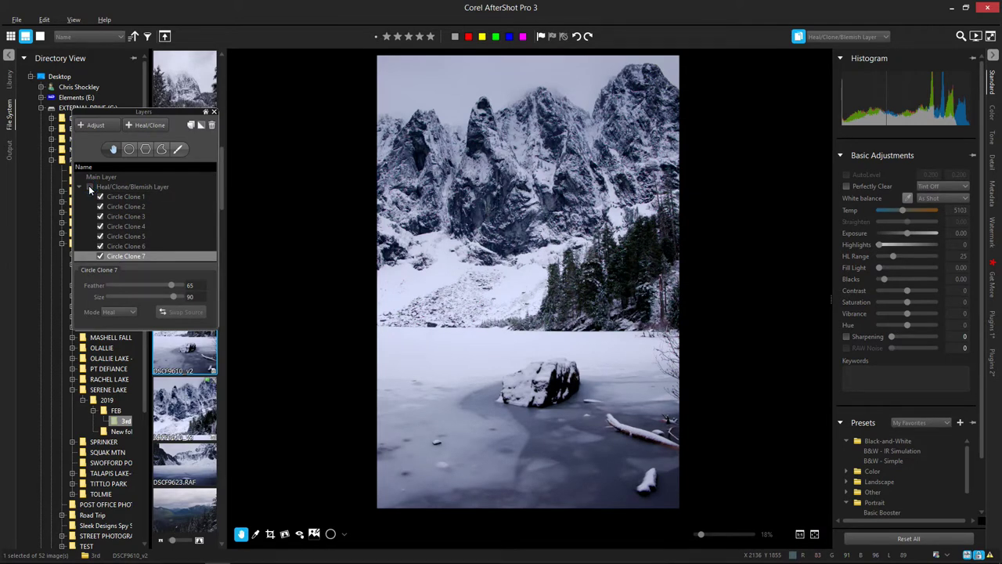
click(90, 188)
click(333, 534)
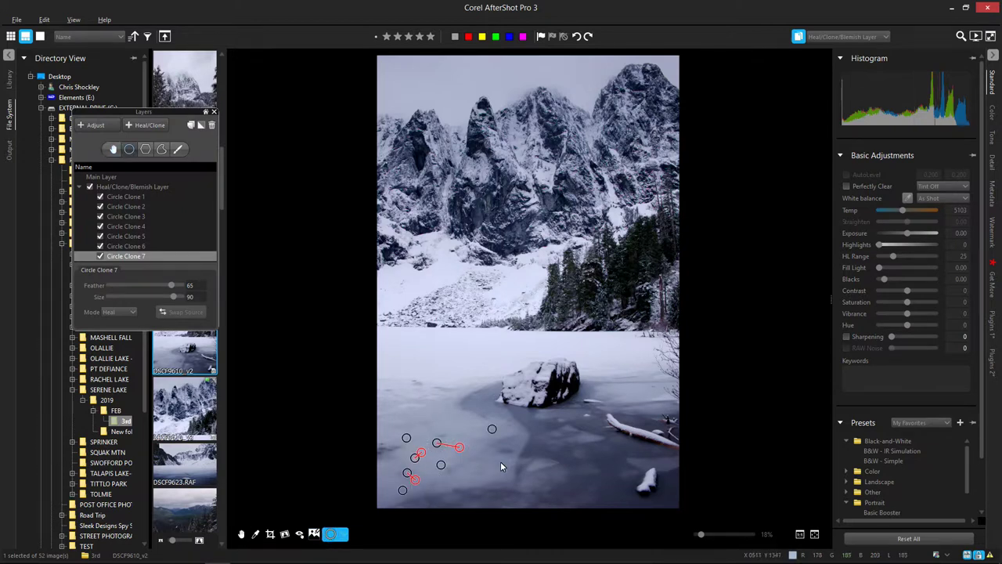
click(240, 535)
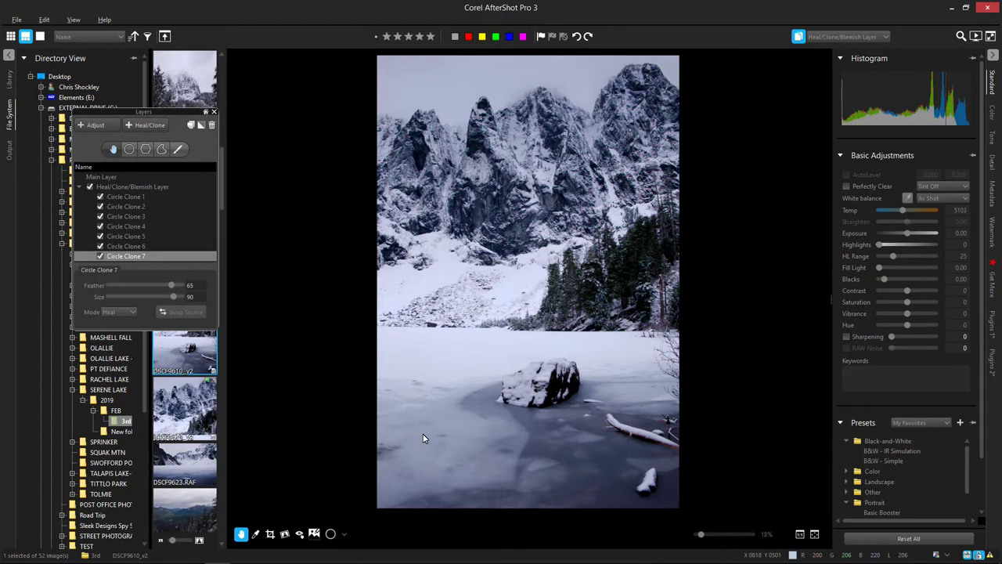
scroll(415, 403, up, 3)
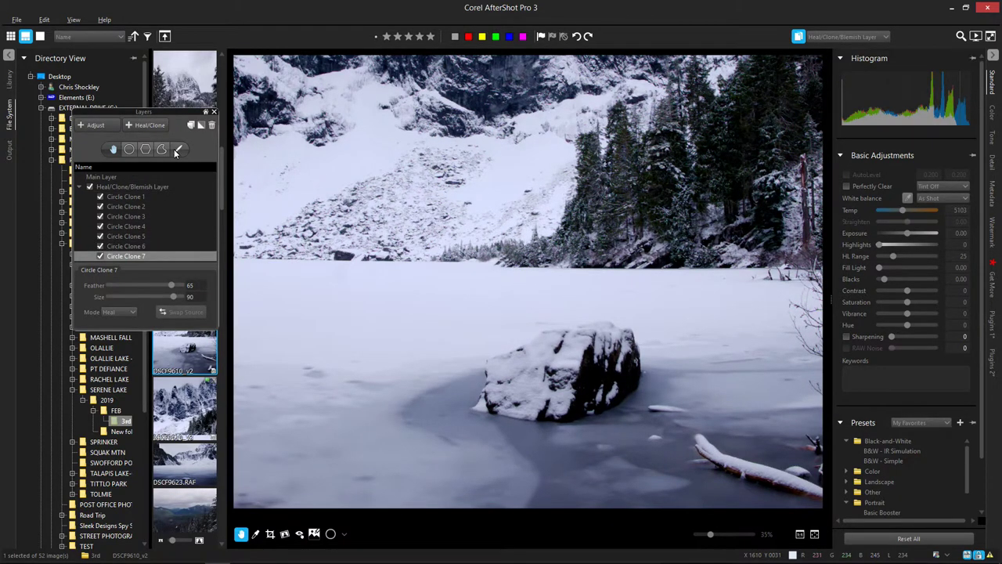
- Place two Blemish-mode circle spots (Feather 65, Size 90) on dark ice marks left of the rock
scroll(371, 277, down, 2)
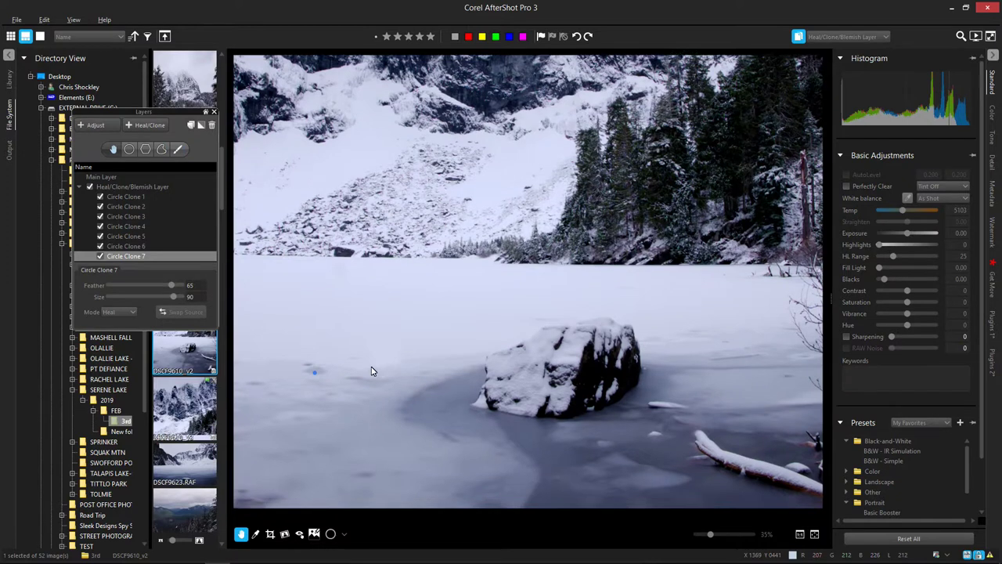
click(330, 535)
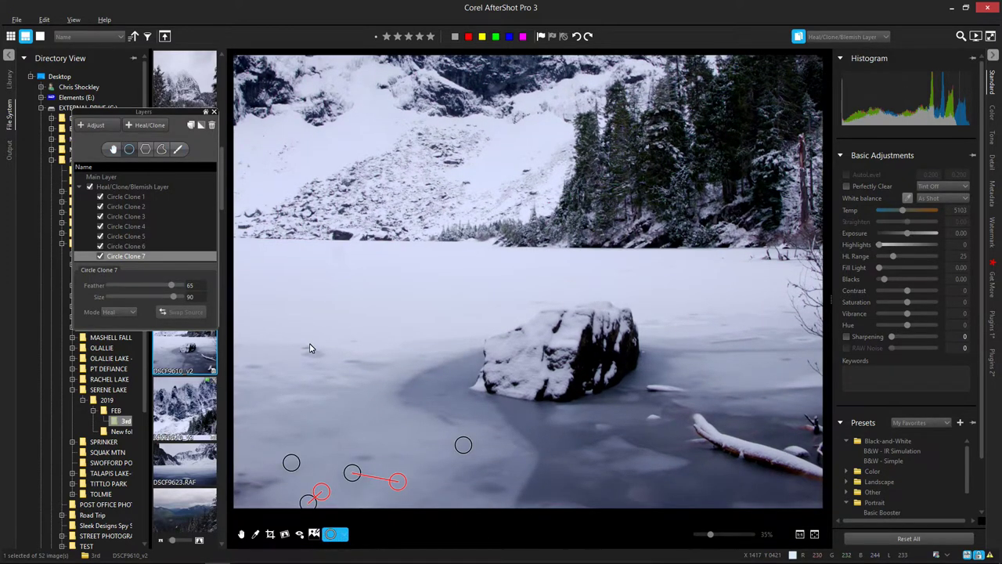
click(346, 538)
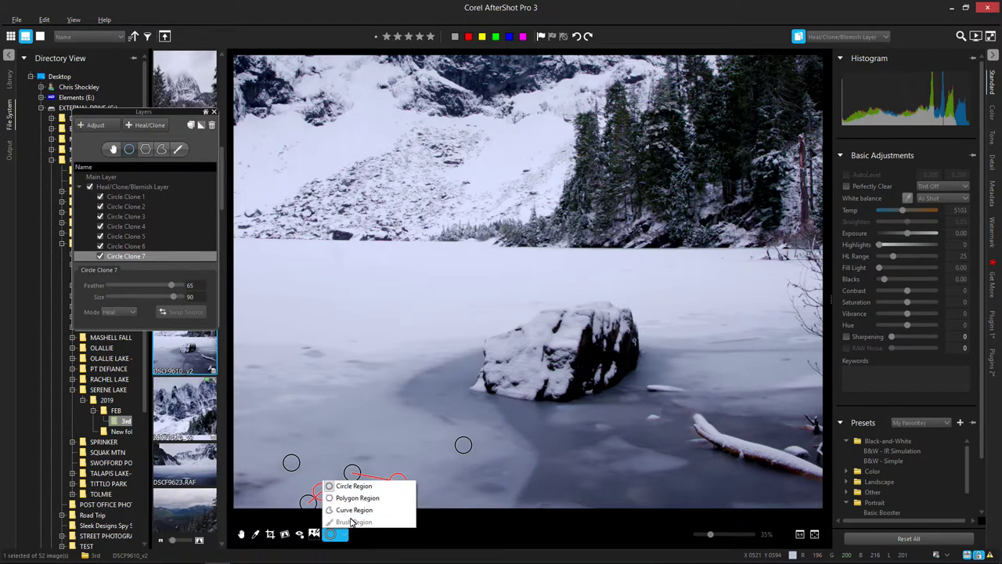
click(349, 322)
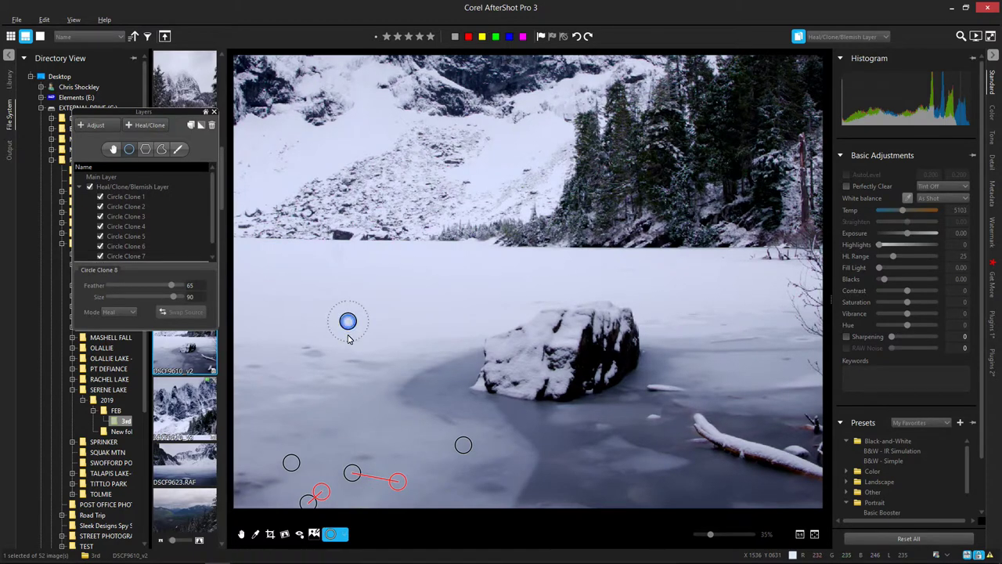
click(116, 312)
click(116, 338)
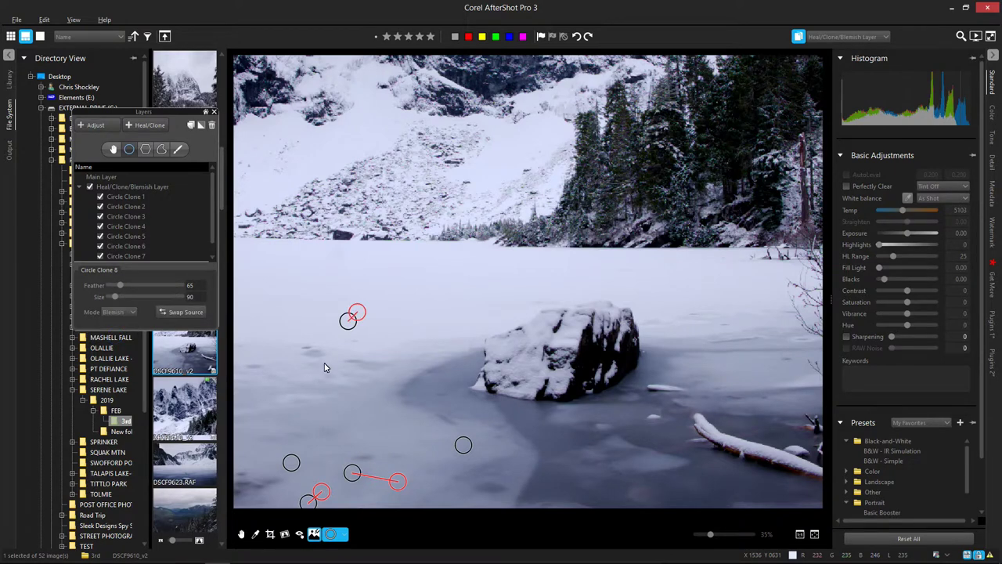
click(305, 351)
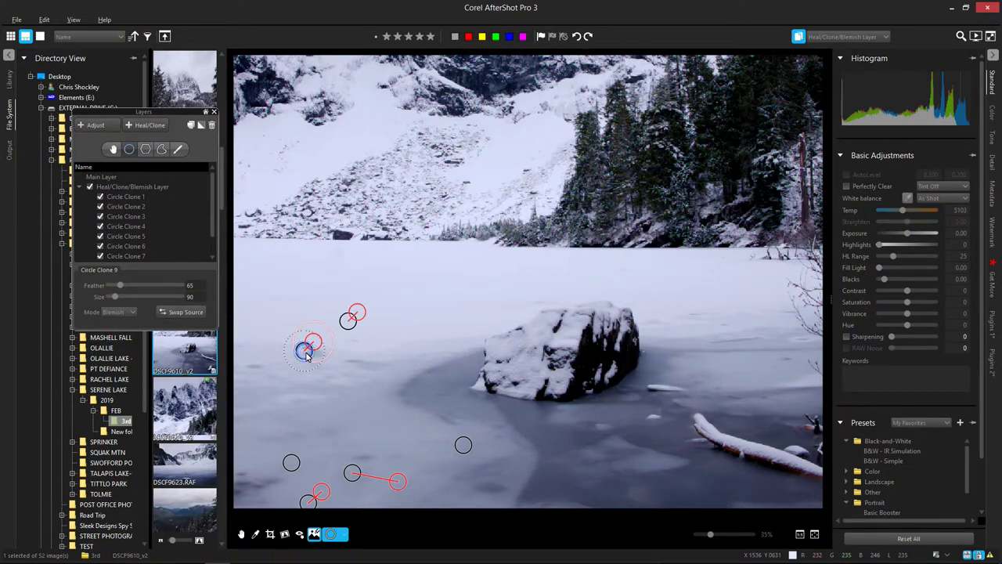
key(Escape)
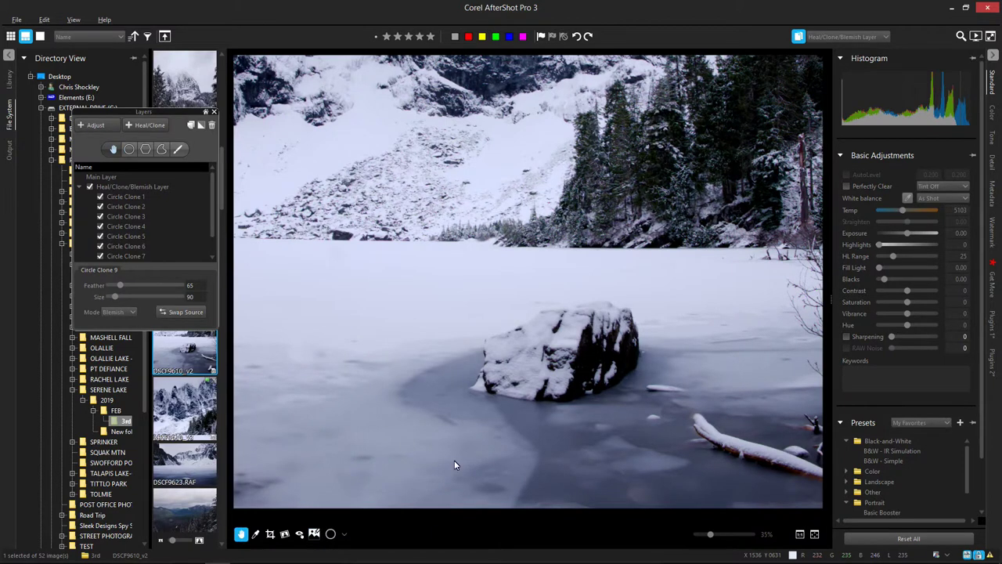
scroll(557, 439, up, 1)
- Add two circle clone spots on ice marks beside the log, shifting each sample area
scroll(775, 489, up, 2)
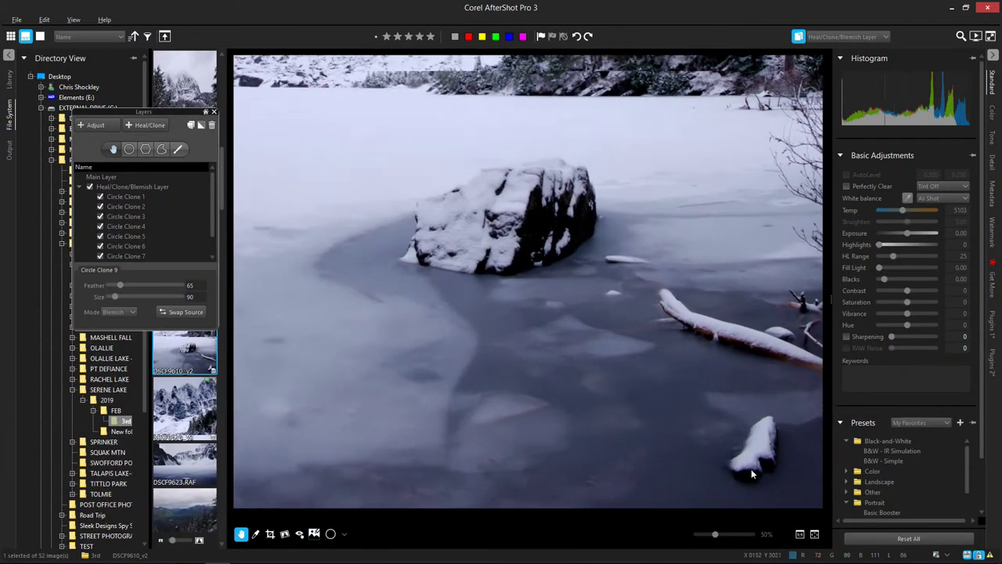
scroll(624, 412, up, 1)
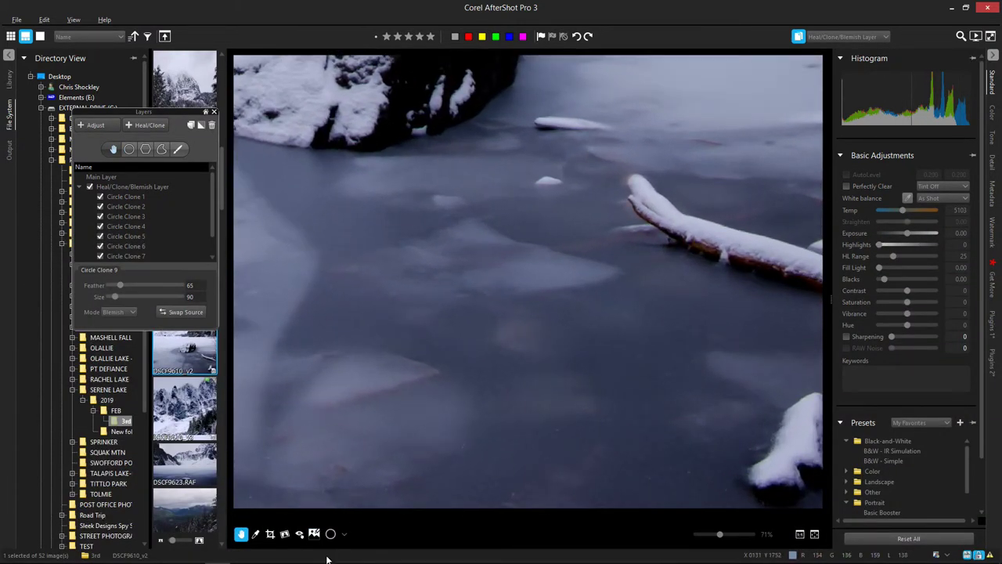
click(331, 536)
click(523, 340)
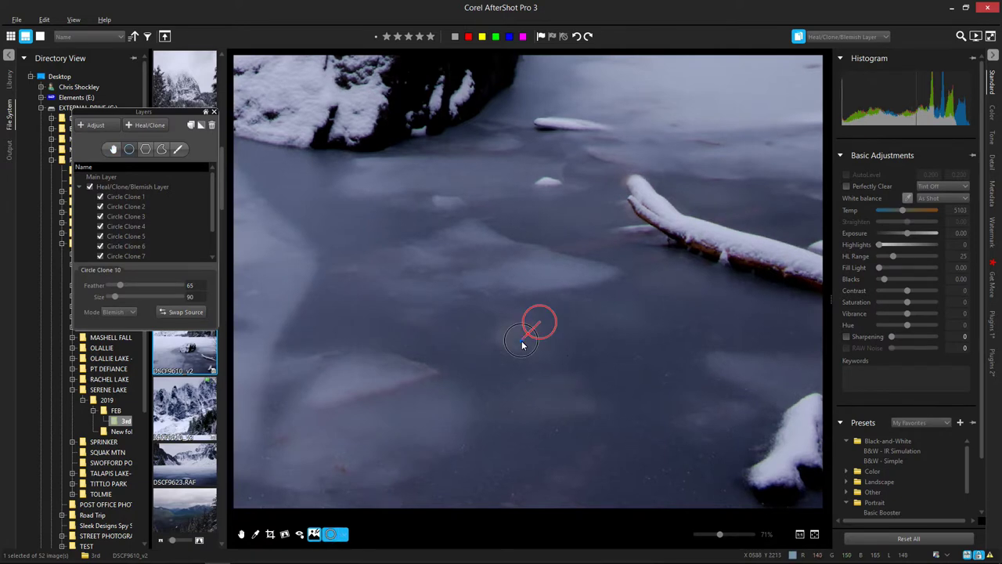
mouse_move(541, 327)
mouse_down()
mouse_move(573, 333)
mouse_move(517, 348)
mouse_up()
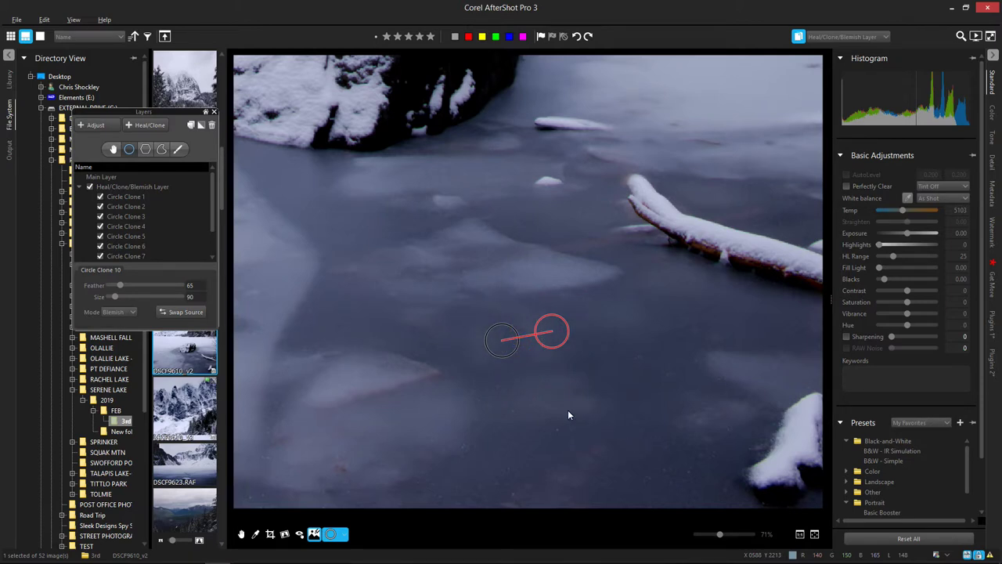
click(555, 188)
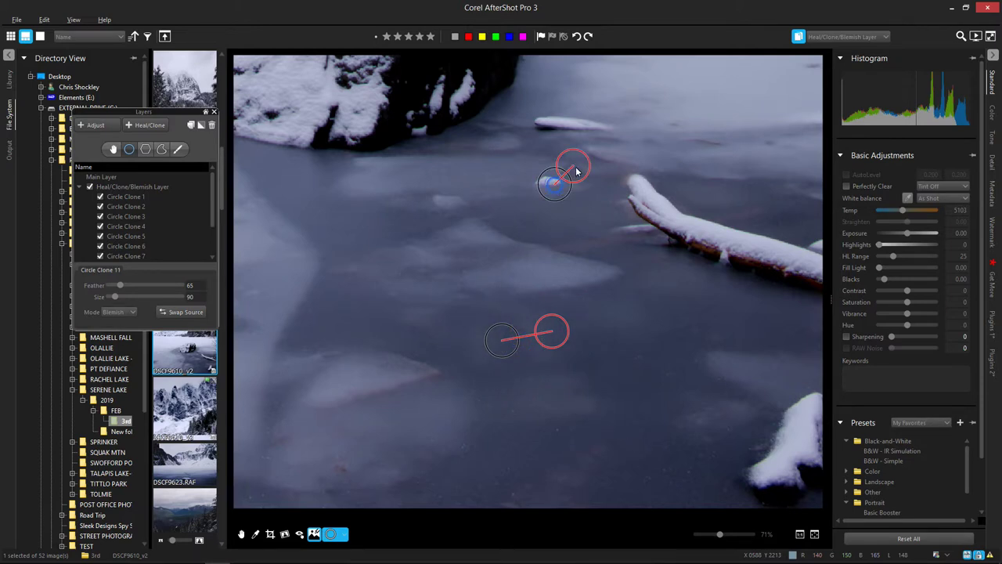
drag(576, 171, 587, 191)
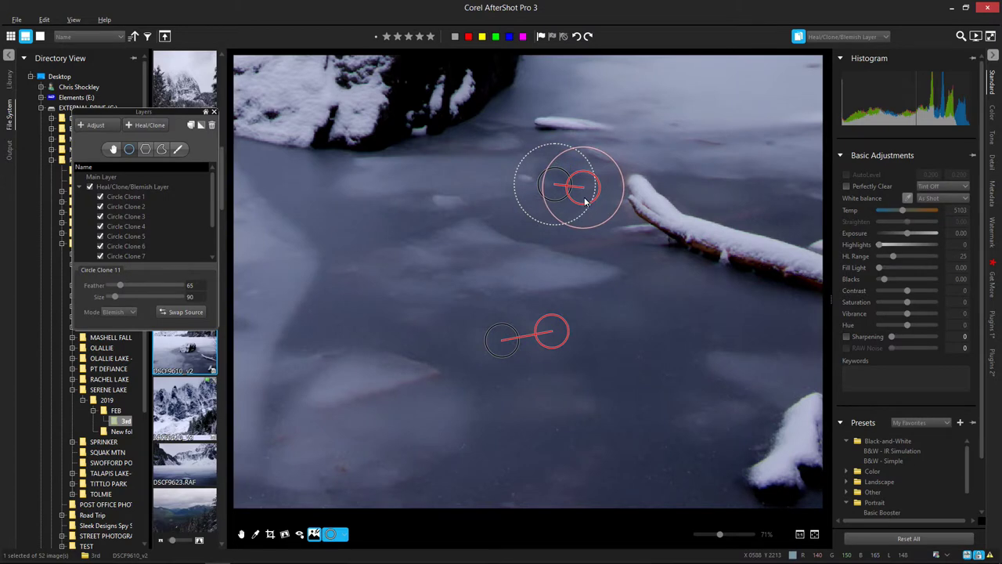
- Set the upper spot to Feather 33 and Size 154, nudge it lower, and compare before/after
scroll(572, 193, up, 2)
scroll(573, 192, down, 2)
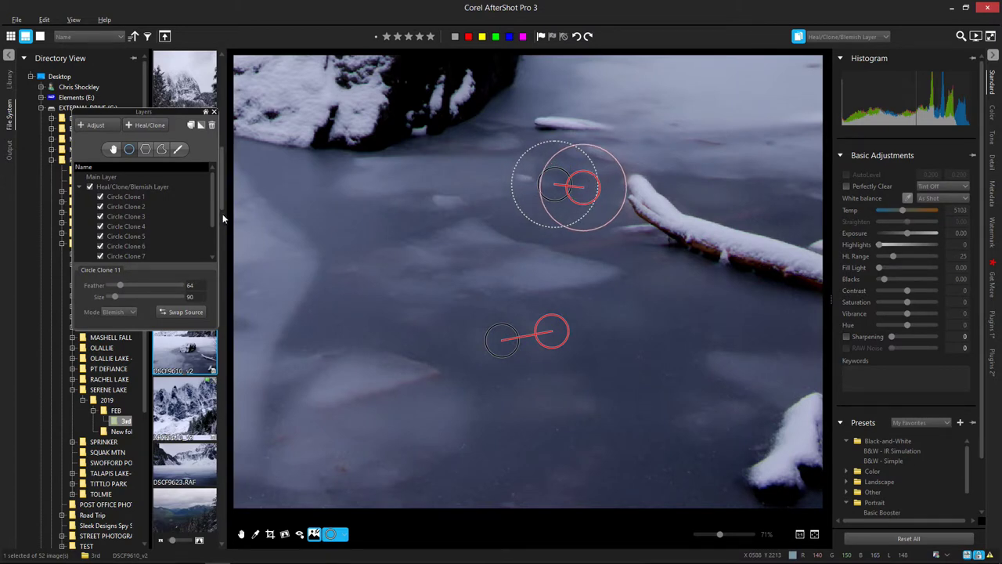
drag(119, 287, 113, 294)
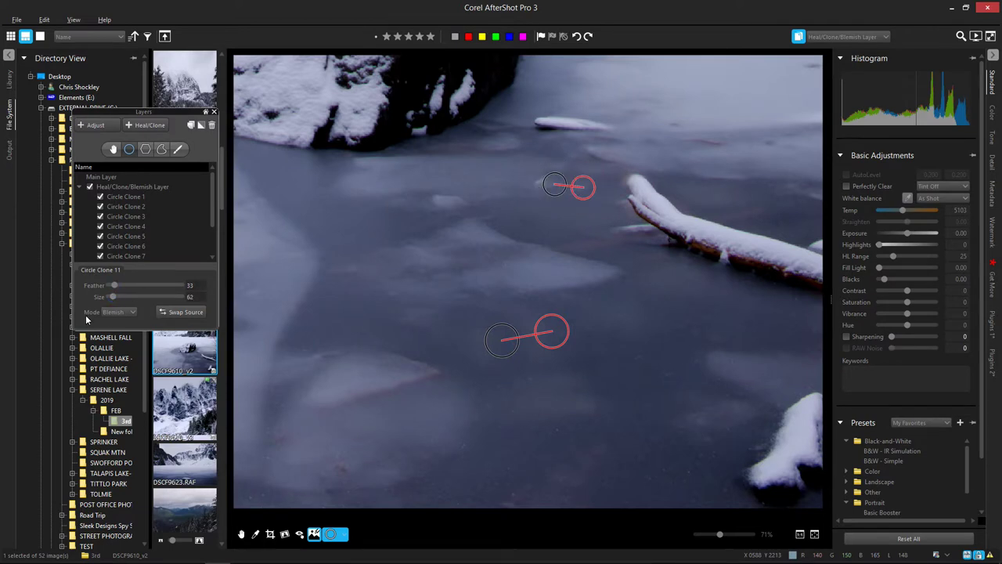
drag(110, 299, 118, 301)
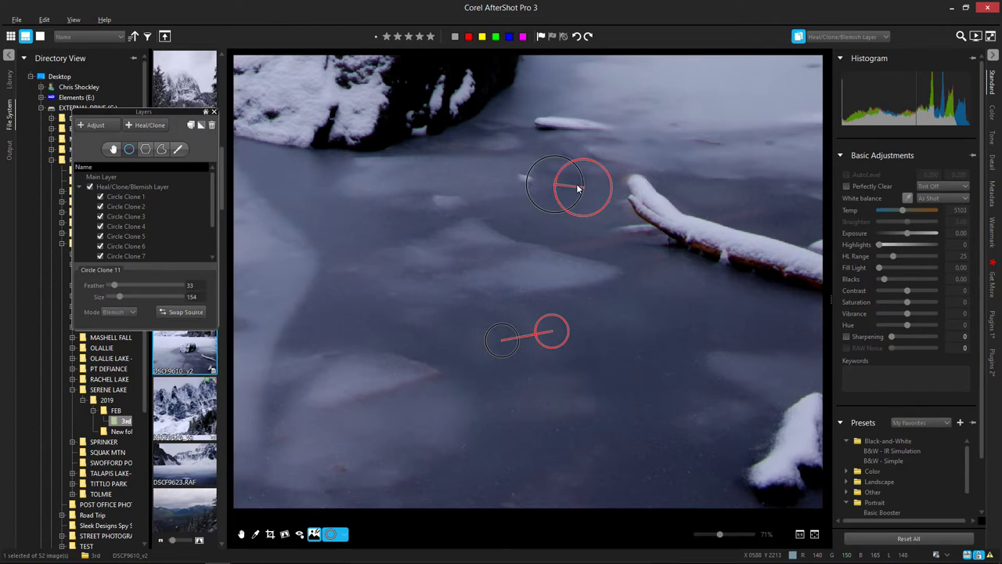
drag(530, 188, 527, 202)
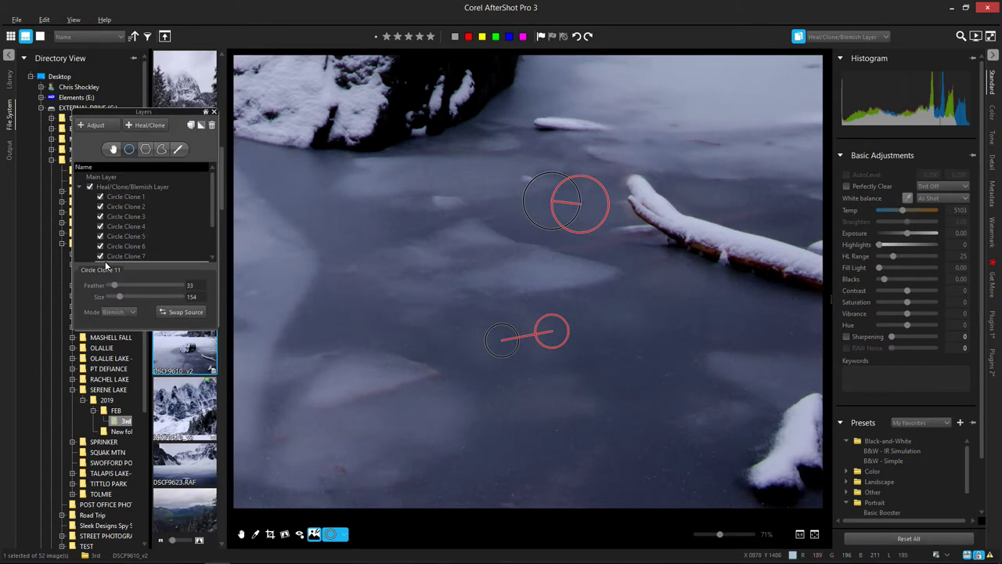
click(88, 187)
click(88, 187)
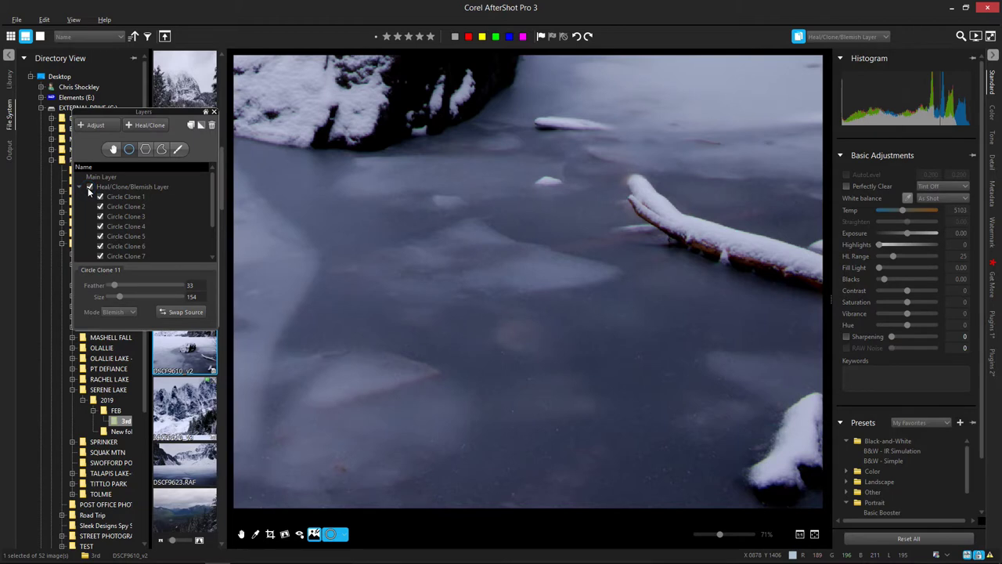
click(241, 534)
click(518, 336)
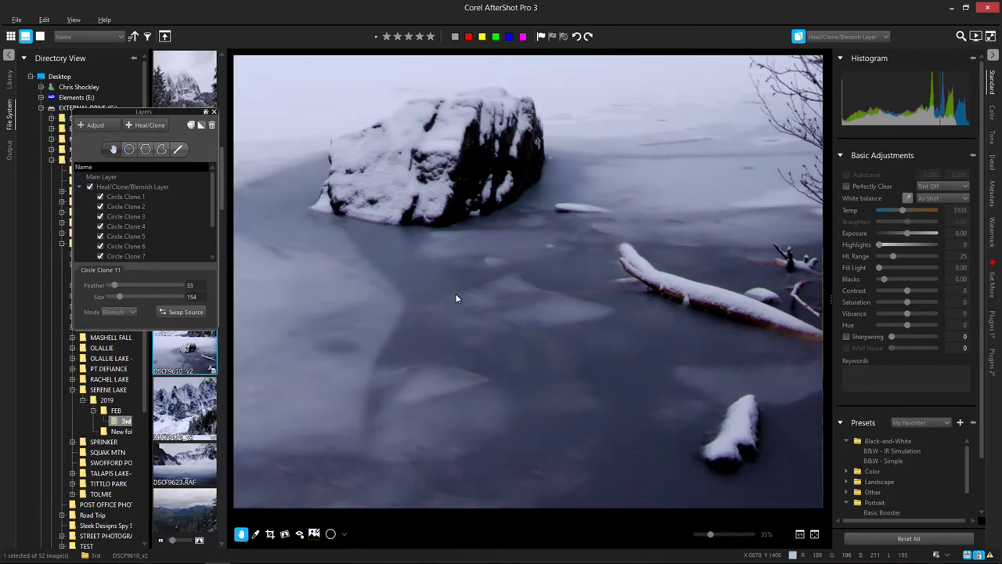
- Reset the Heal/Clone/Blemish layer's Contrast from 94 to 0
scroll(457, 298, down, 1)
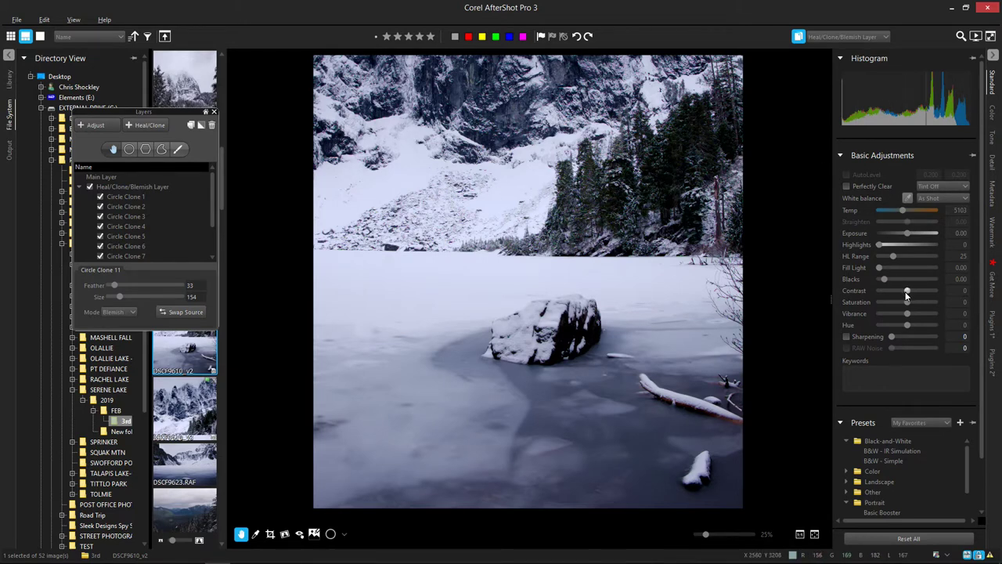
drag(908, 291, 933, 298)
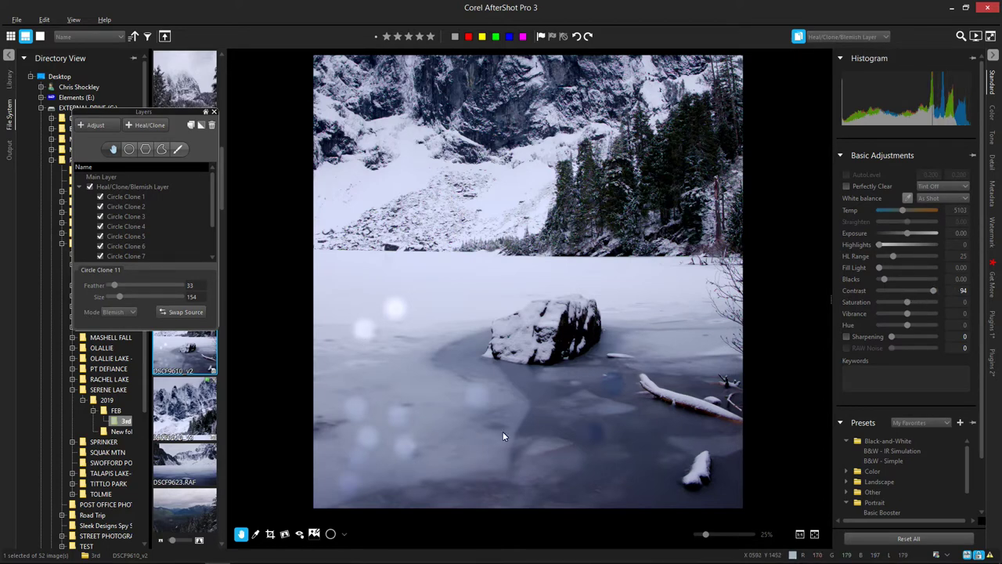
double_click(968, 291)
text(0)
key(Return)
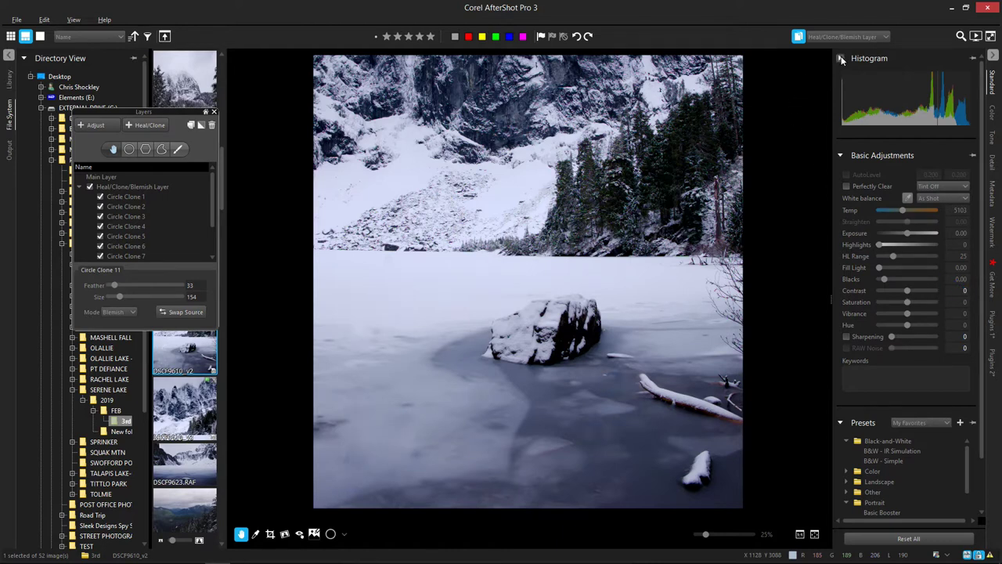
click(845, 36)
- Select Main Layer and raise its Contrast from -5 to 81
click(813, 39)
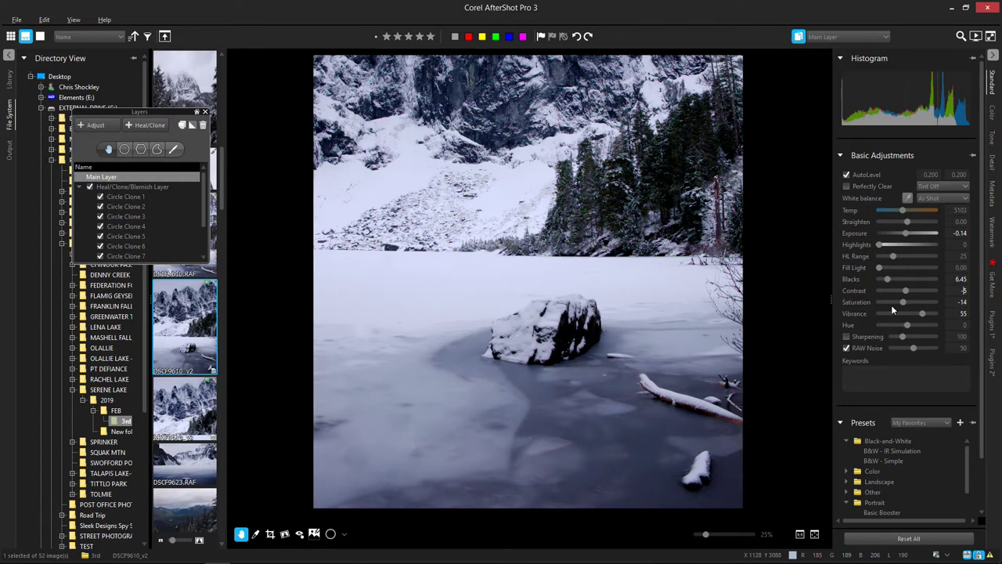
drag(906, 293, 935, 294)
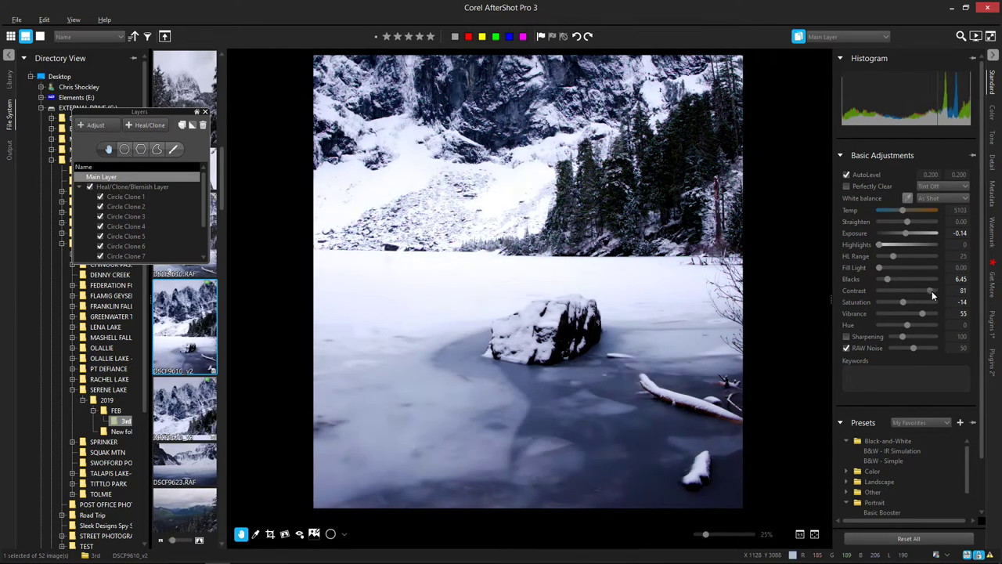